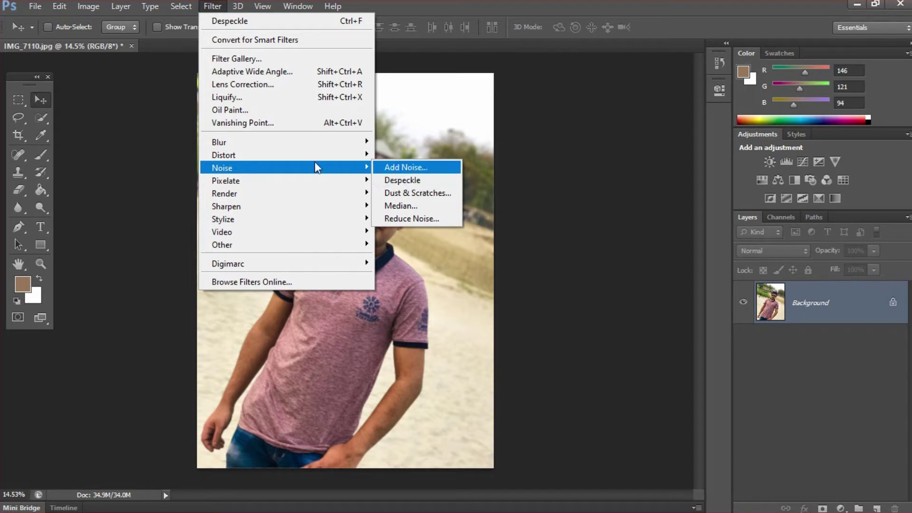
pyautogui.moveTo(306, 159)
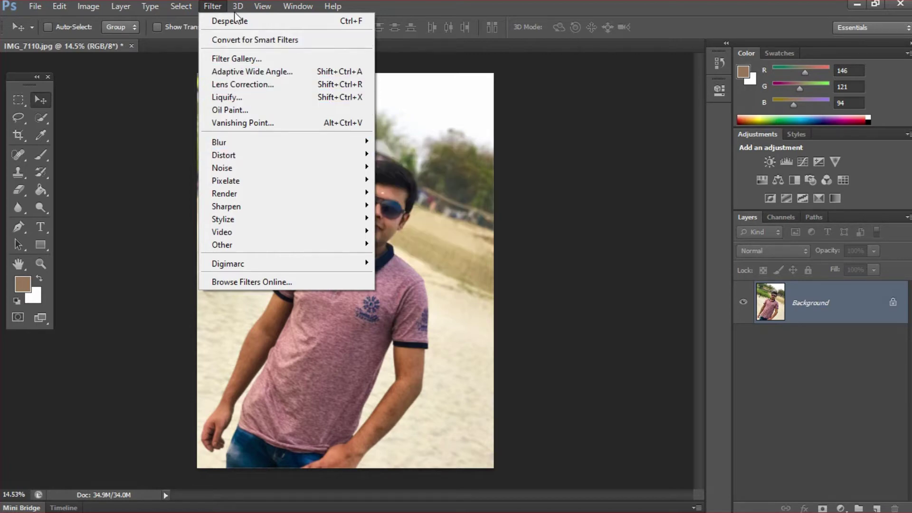
pyautogui.click(212, 6)
pyautogui.click(120, 6)
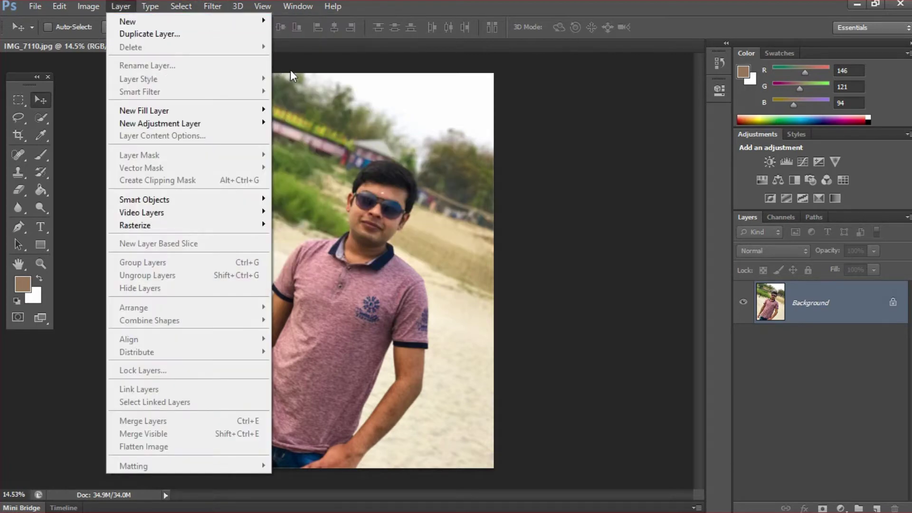
pyautogui.click(331, 94)
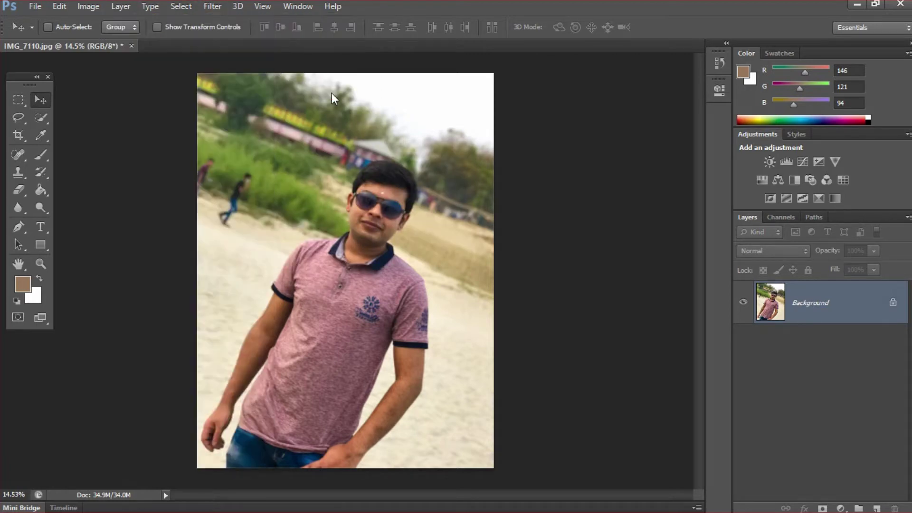
pyautogui.click(219, 9)
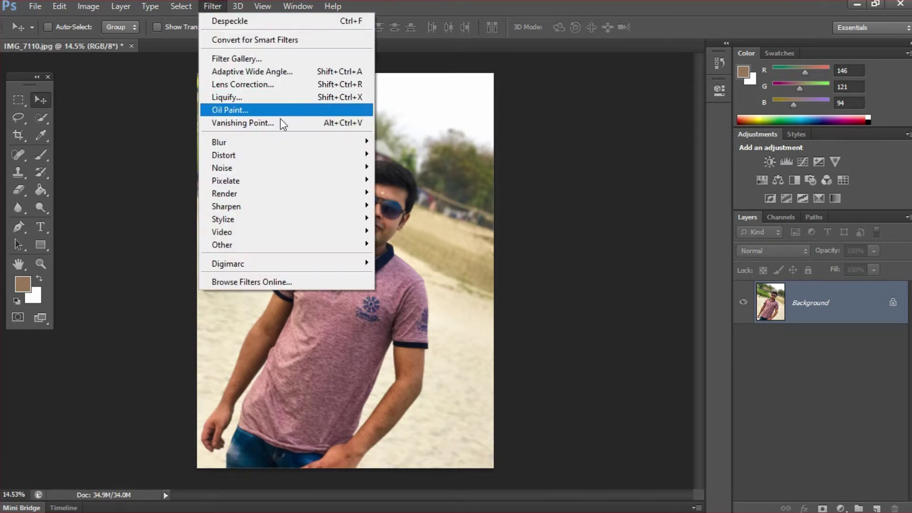
pyautogui.moveTo(289, 155)
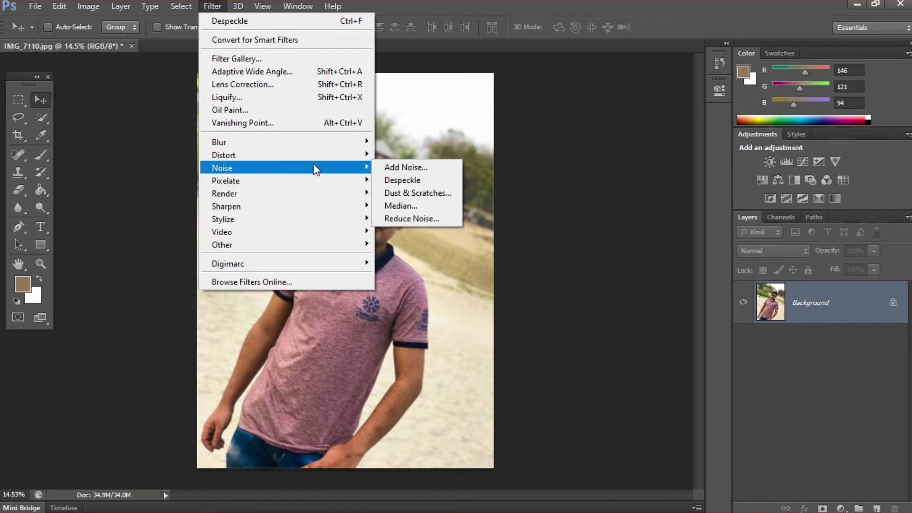
pyautogui.click(438, 117)
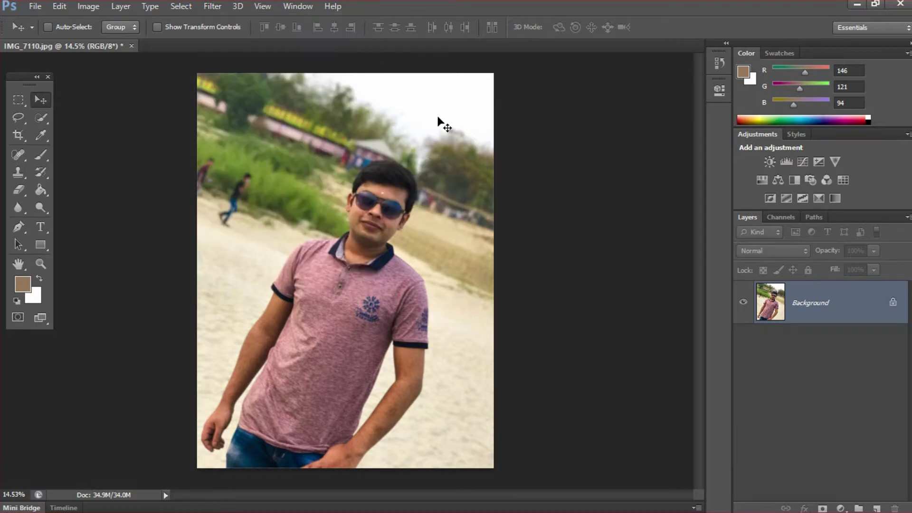
pyautogui.scroll(1, 390, 168)
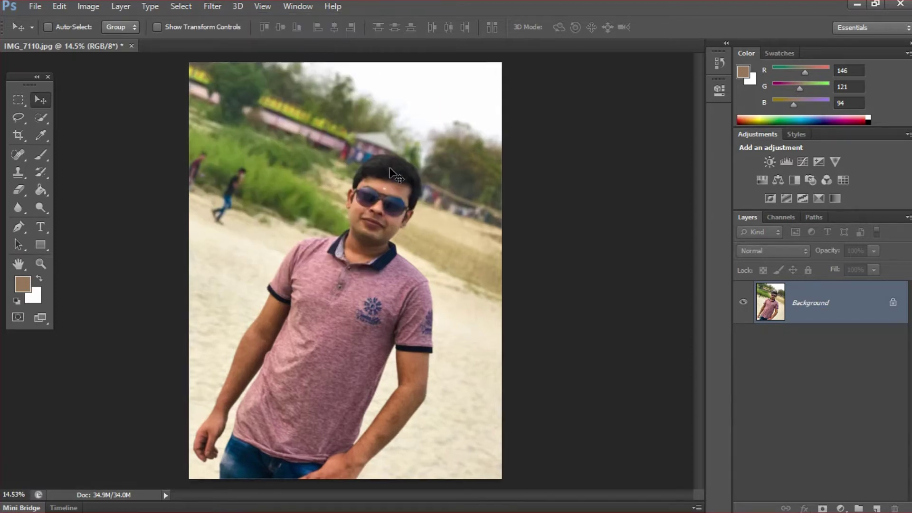
# Step: Open the Add Noise filter for the photo and move its dialog beside the man's face
pyautogui.click(212, 7)
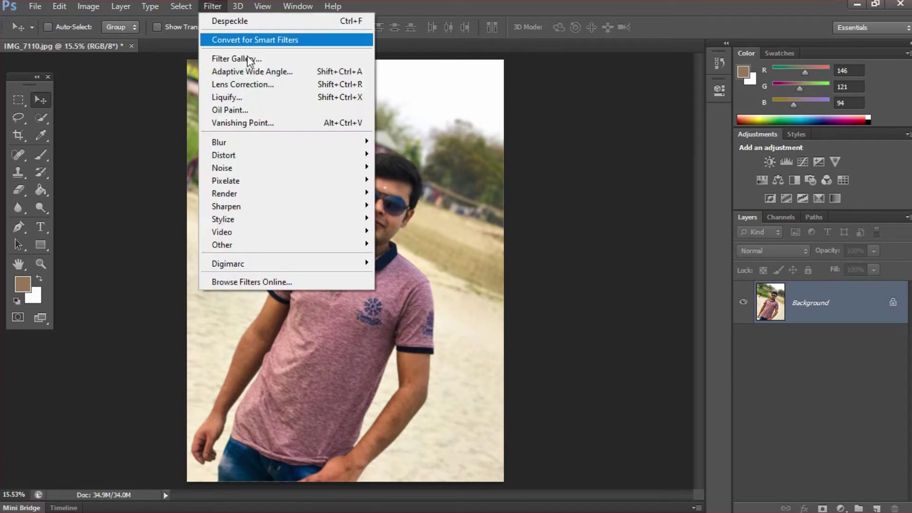
pyautogui.moveTo(267, 176)
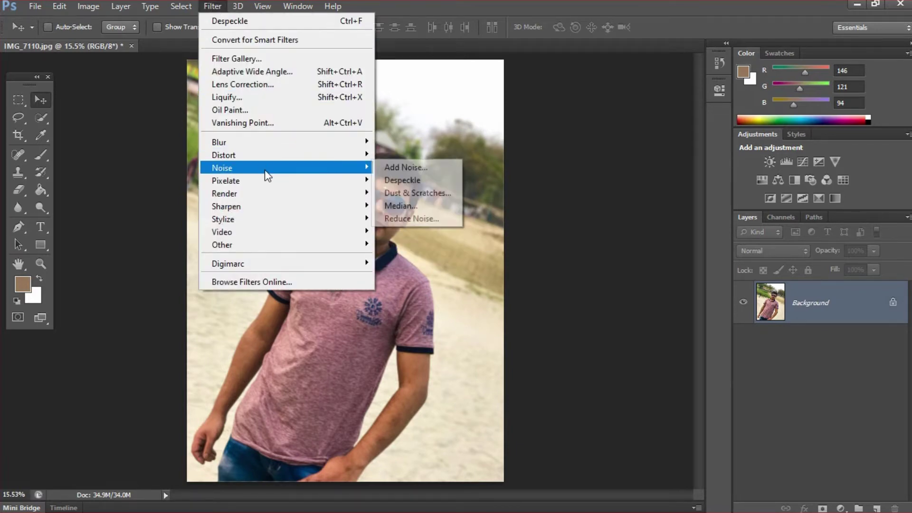
pyautogui.click(427, 171)
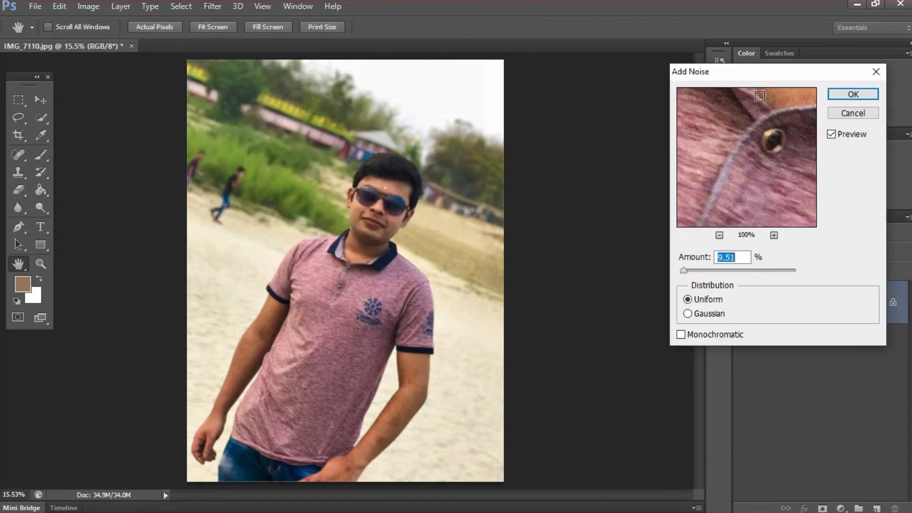
pyautogui.moveTo(768, 75); pyautogui.dragTo(572, 95)
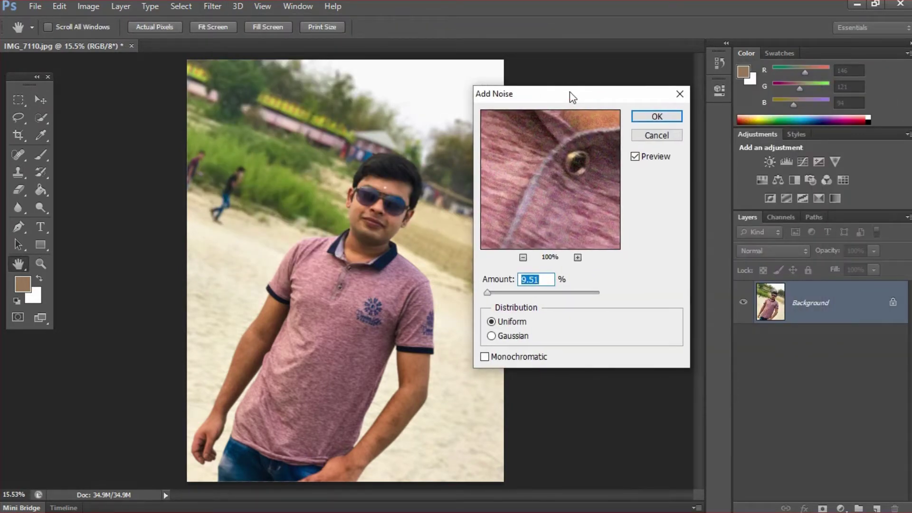
# Step: Try a noise amount of 155.36% and compare the photo with the preview off and on
pyautogui.click(644, 158)
pyautogui.click(648, 161)
pyautogui.moveTo(512, 295); pyautogui.dragTo(529, 294)
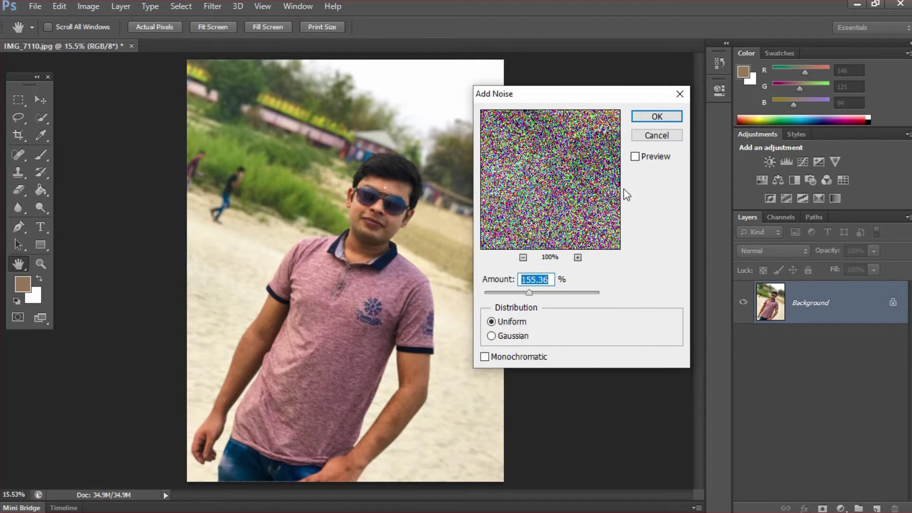
pyautogui.click(646, 159)
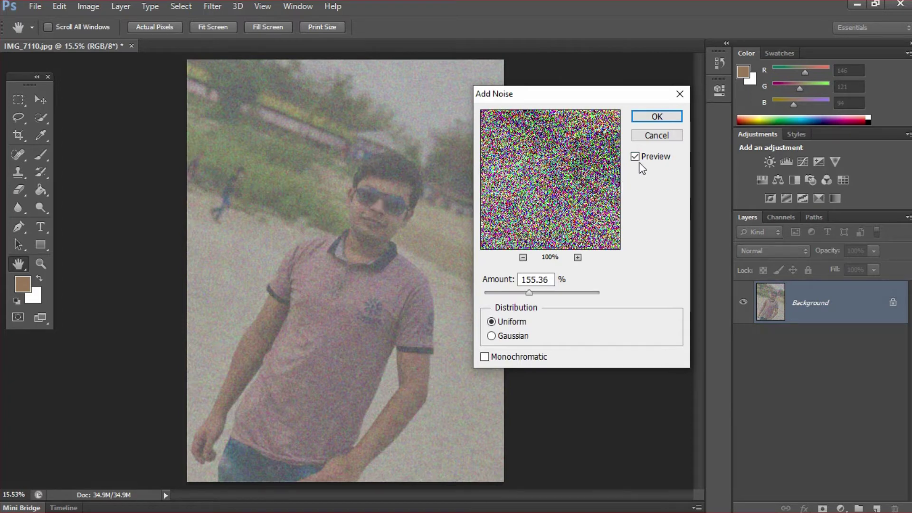
pyautogui.click(523, 257)
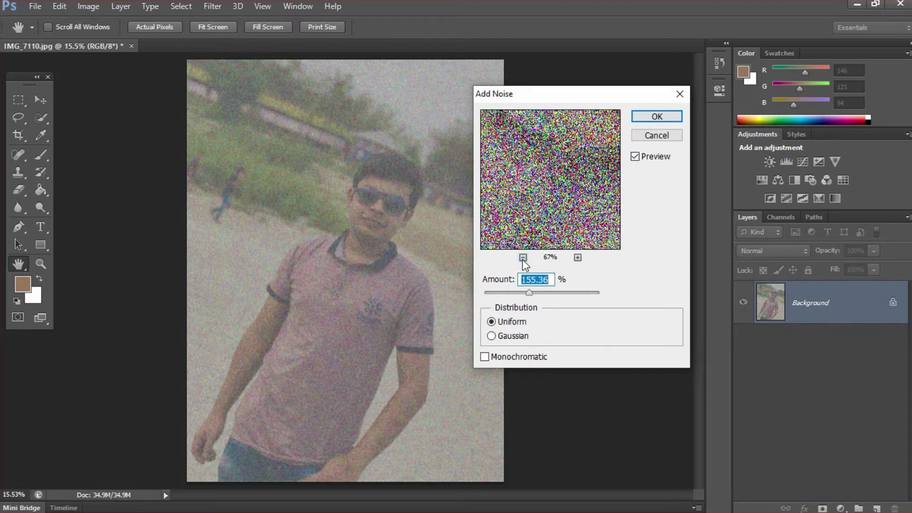
pyautogui.click(578, 258)
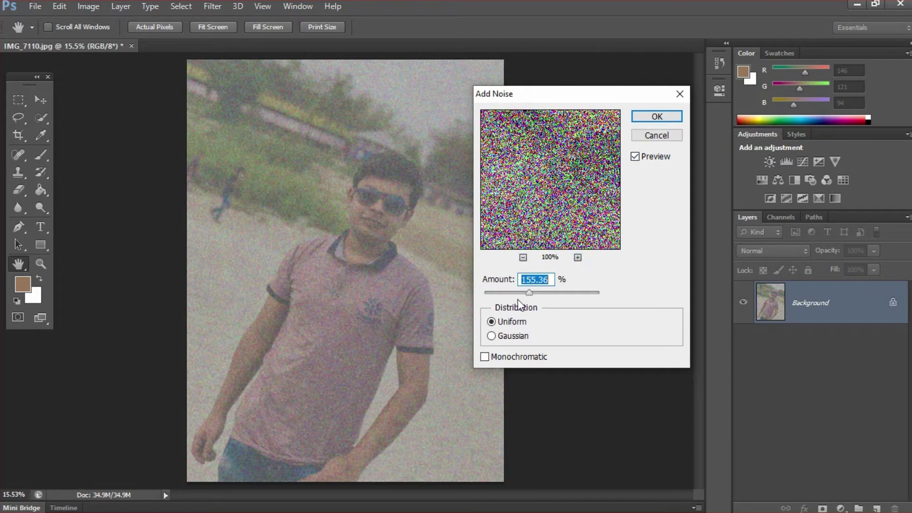
# Step: Set the noise amount to 28.33% and bring the man's nose and mouth into the filter preview
pyautogui.moveTo(517, 293); pyautogui.dragTo(493, 294)
pyautogui.moveTo(567, 166); pyautogui.dragTo(551, 211)
pyautogui.moveTo(572, 159); pyautogui.dragTo(559, 214)
pyautogui.moveTo(577, 153); pyautogui.dragTo(553, 222)
pyautogui.moveTo(559, 177); pyautogui.dragTo(533, 212)
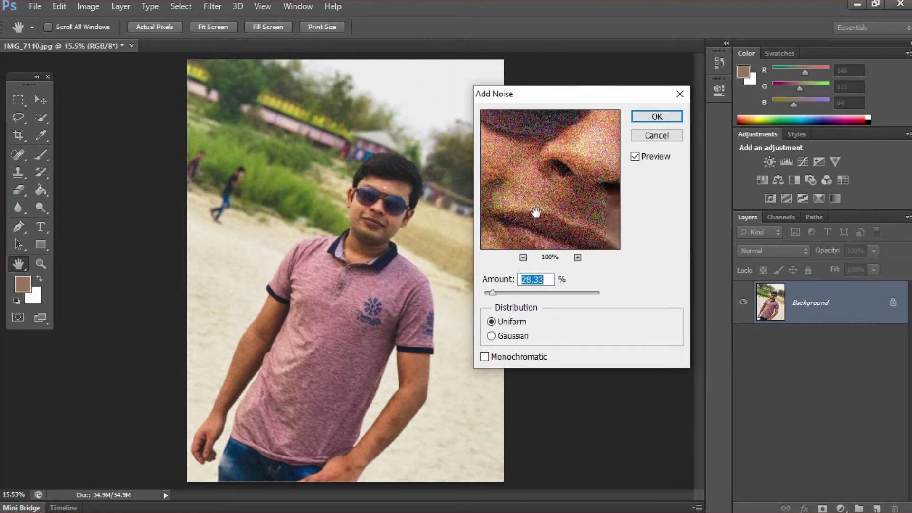
pyautogui.moveTo(549, 172); pyautogui.dragTo(561, 193)
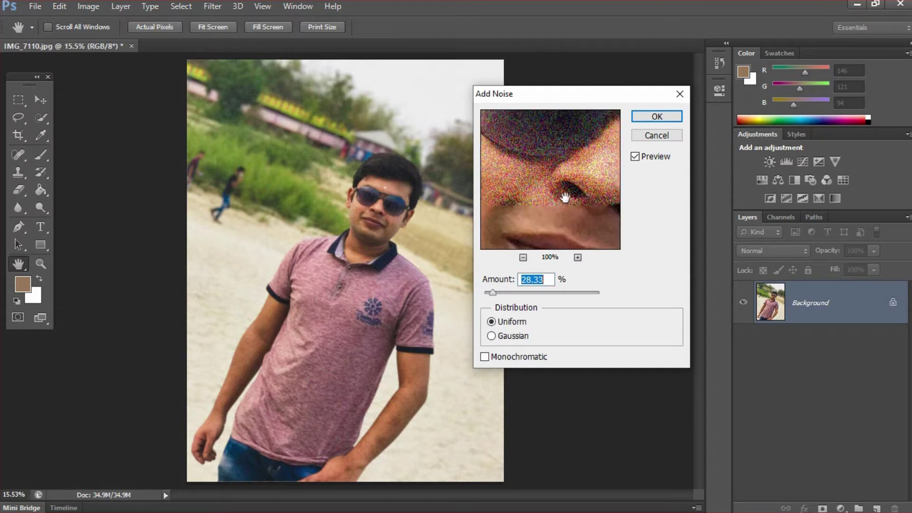
# Step: Examine the noise in the filter preview at 50% on the face, shirt buttons, hand, chest logo and collar
pyautogui.click(523, 258)
pyautogui.click(523, 257)
pyautogui.click(523, 258)
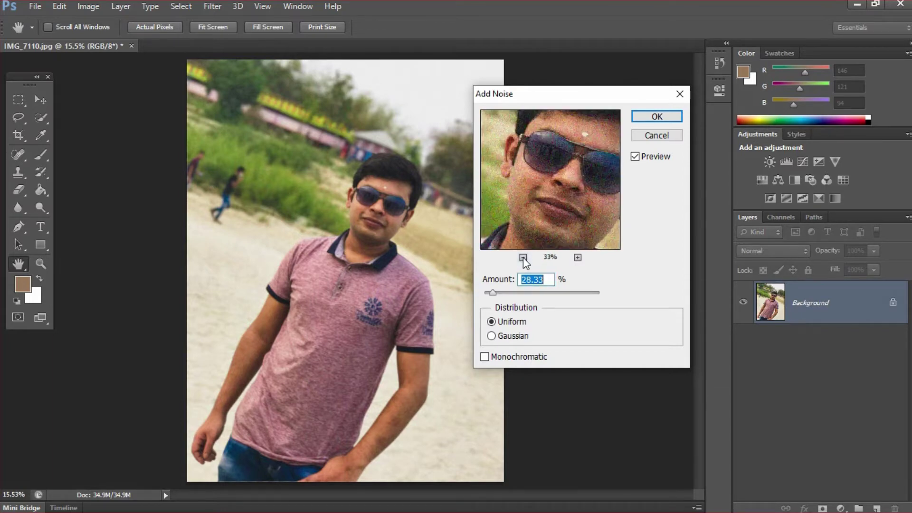
pyautogui.click(524, 257)
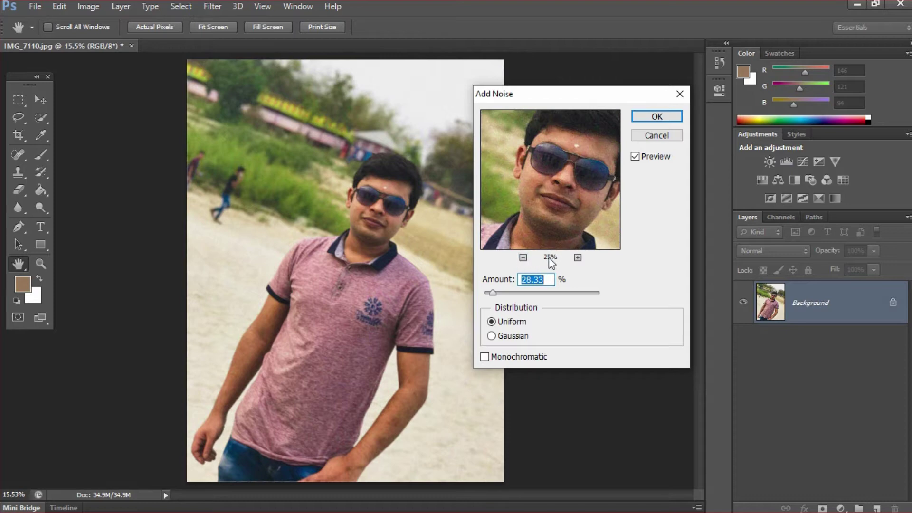
pyautogui.click(578, 257)
pyautogui.click(578, 257)
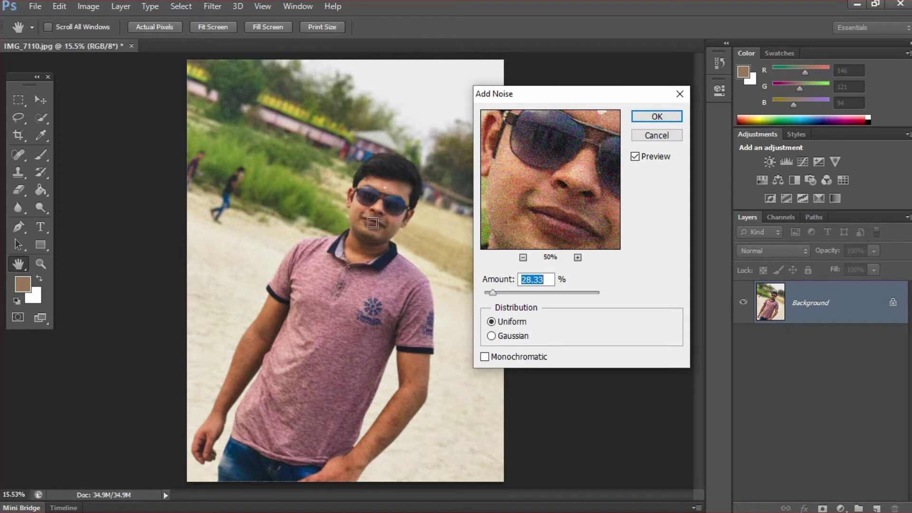
pyautogui.click(372, 223)
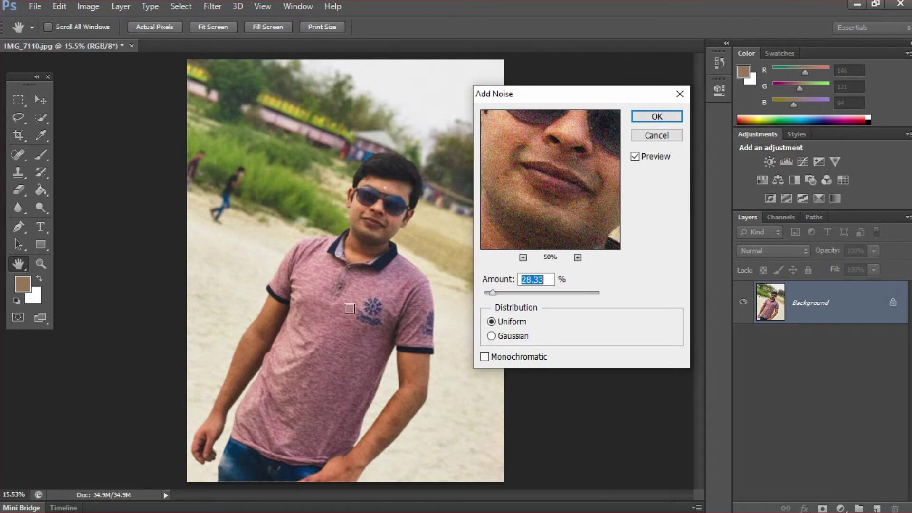
pyautogui.click(337, 289)
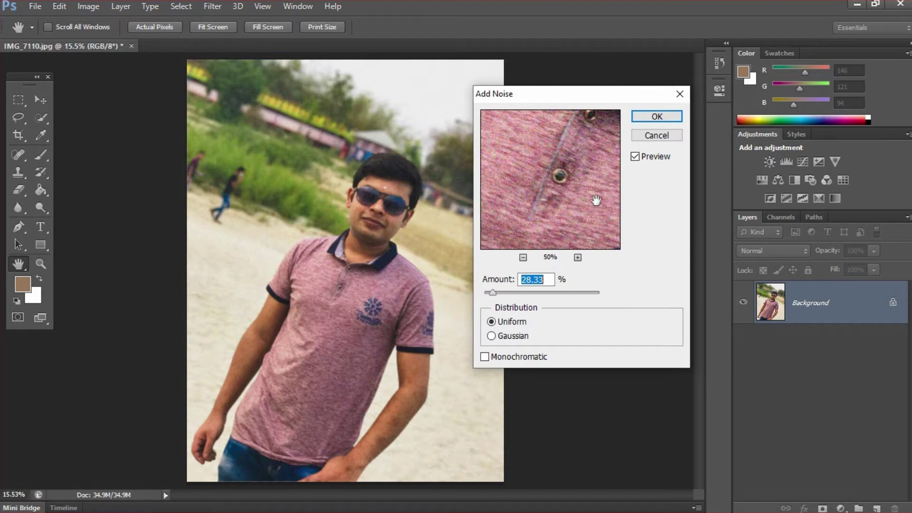
pyautogui.click(208, 438)
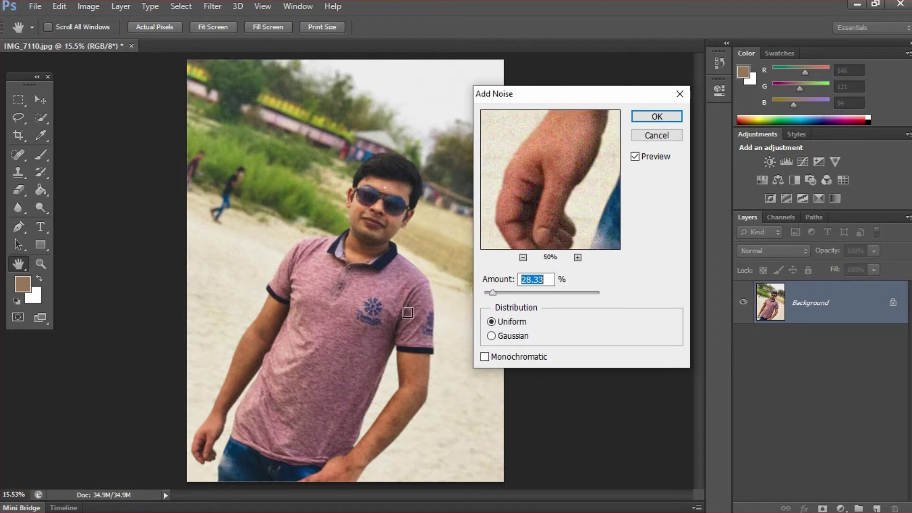
pyautogui.click(373, 307)
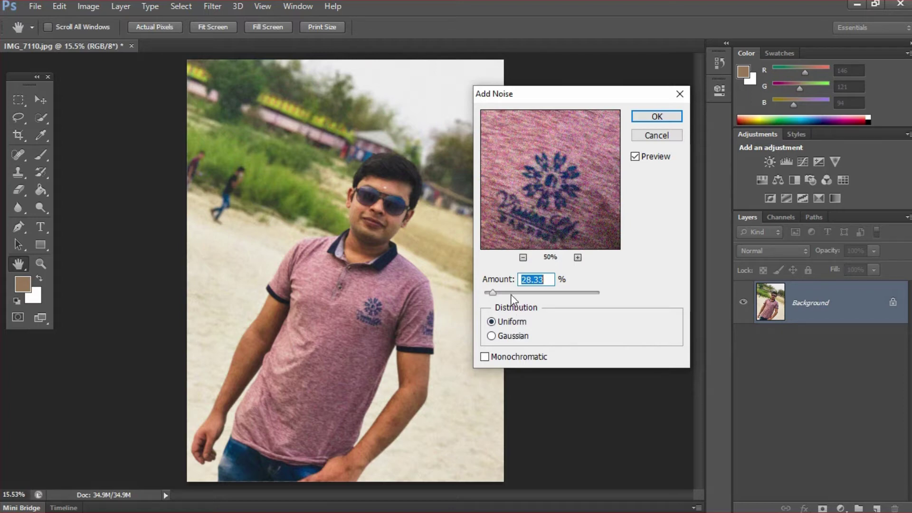
pyautogui.moveTo(545, 177); pyautogui.dragTo(557, 225)
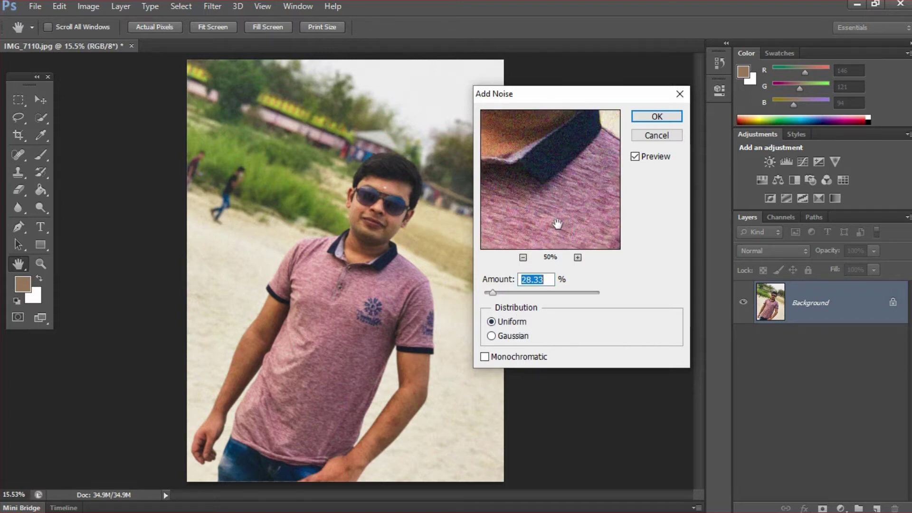
pyautogui.click(378, 213)
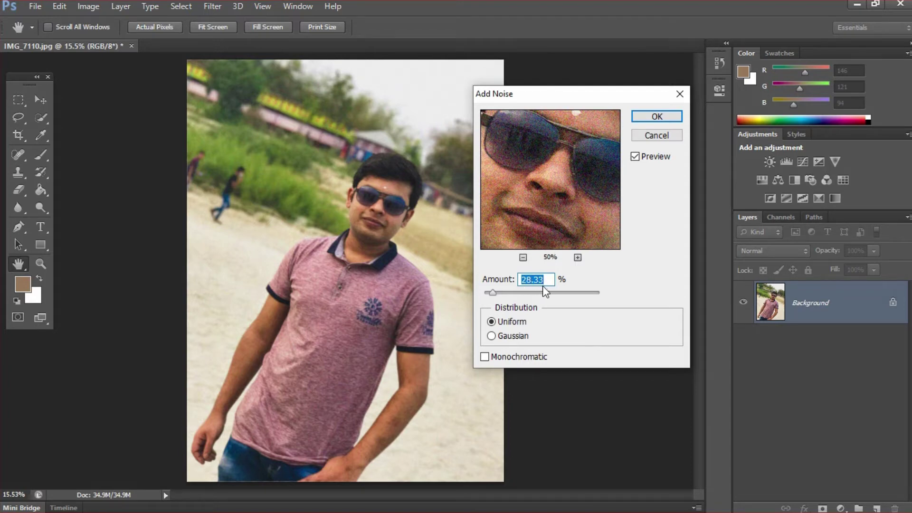
# Step: Raise the noise amount to 162.41% and examine the individual noise pixels on the photo at about 1126% magnification
pyautogui.click(531, 292)
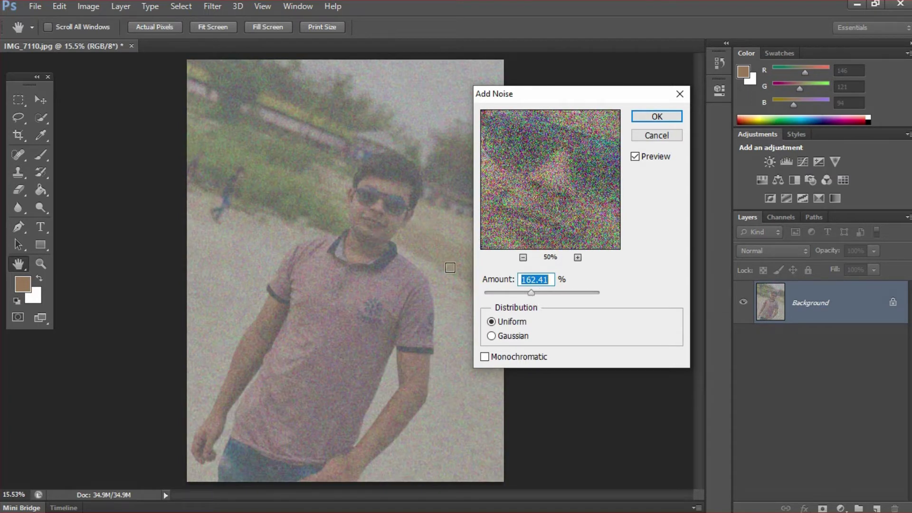
pyautogui.moveTo(347, 238); pyautogui.dragTo(415, 293)
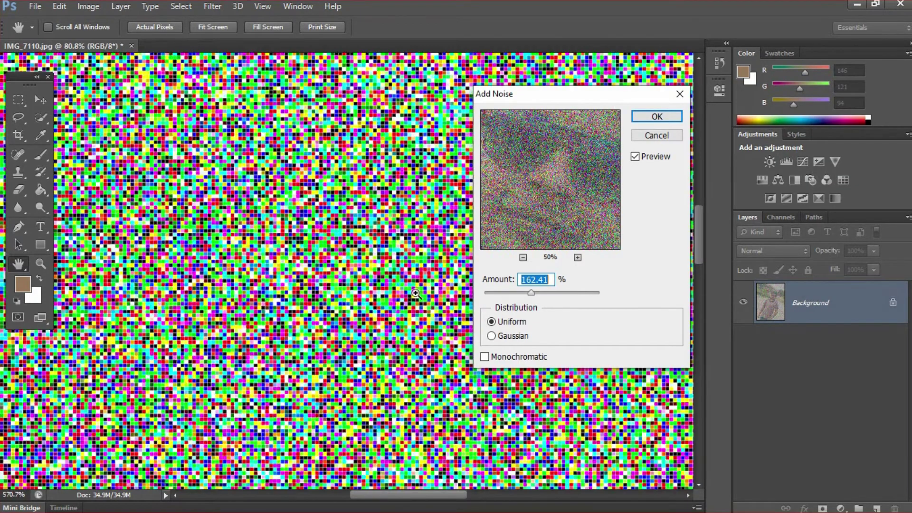
pyautogui.moveTo(369, 205); pyautogui.dragTo(407, 250)
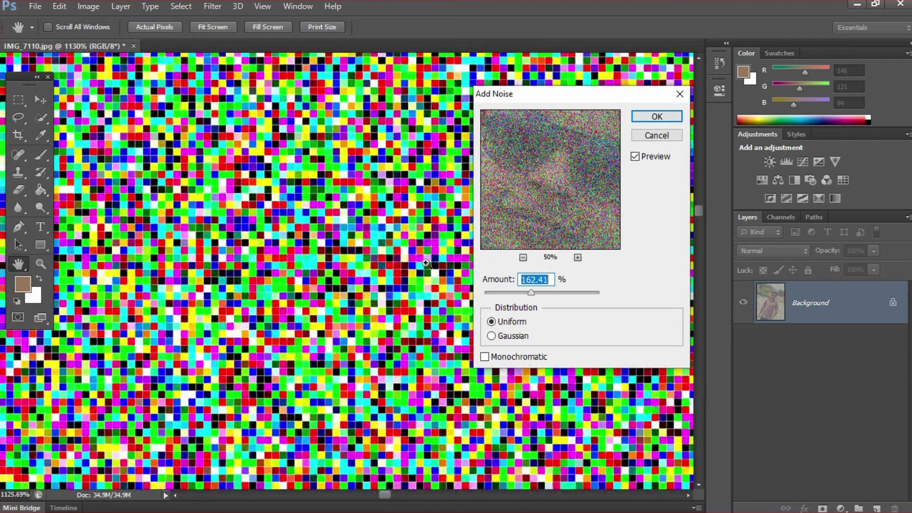
# Step: Compare noise amounts of 75.38%, 73.02%, 0.10%, 115.37% and 348.25% on the magnified pixels, ending at 42.44%
pyautogui.click(507, 294)
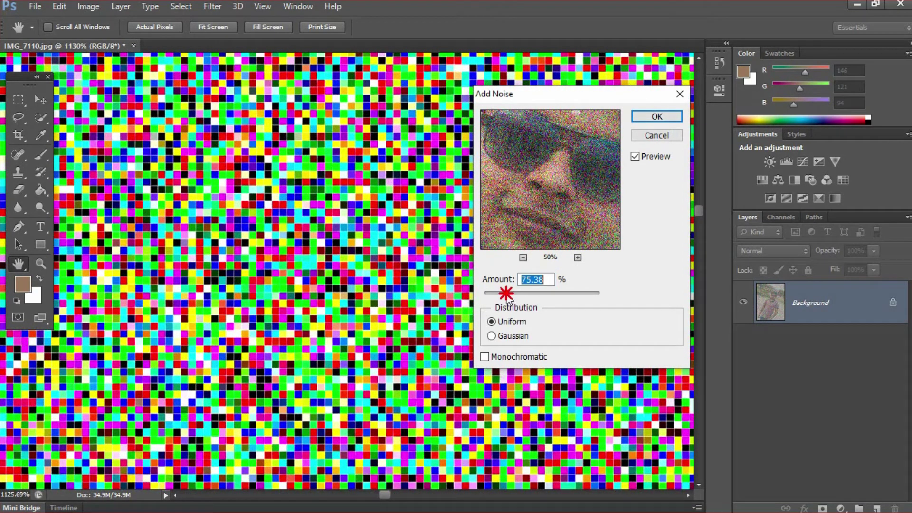
pyautogui.moveTo(506, 296); pyautogui.dragTo(506, 295)
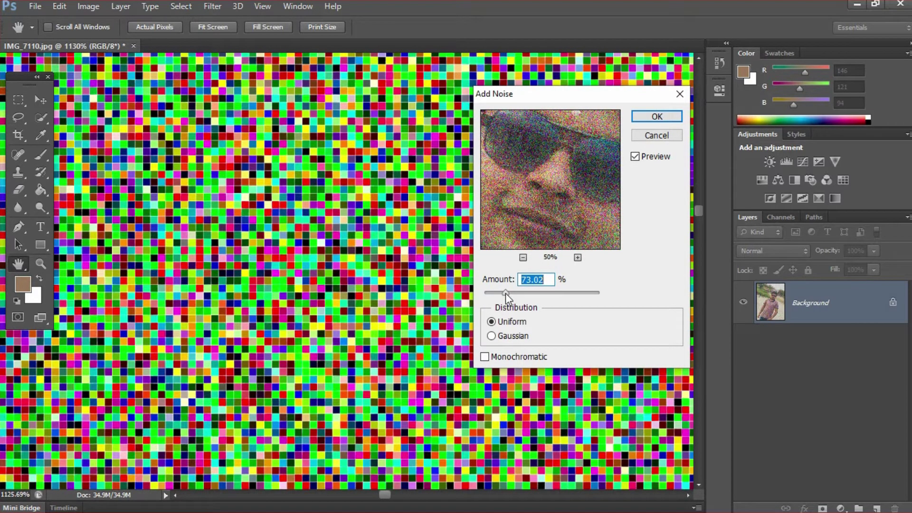
pyautogui.moveTo(506, 295); pyautogui.dragTo(484, 292)
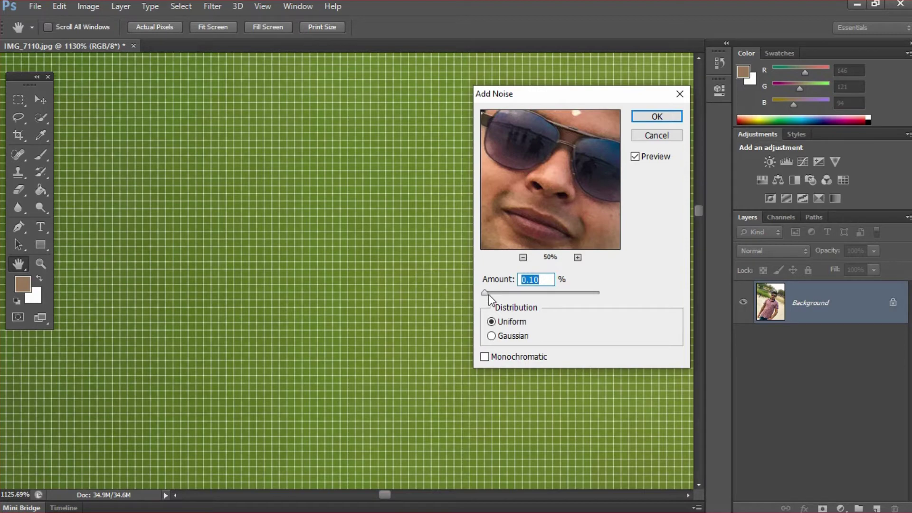
pyautogui.moveTo(489, 292); pyautogui.dragTo(518, 293)
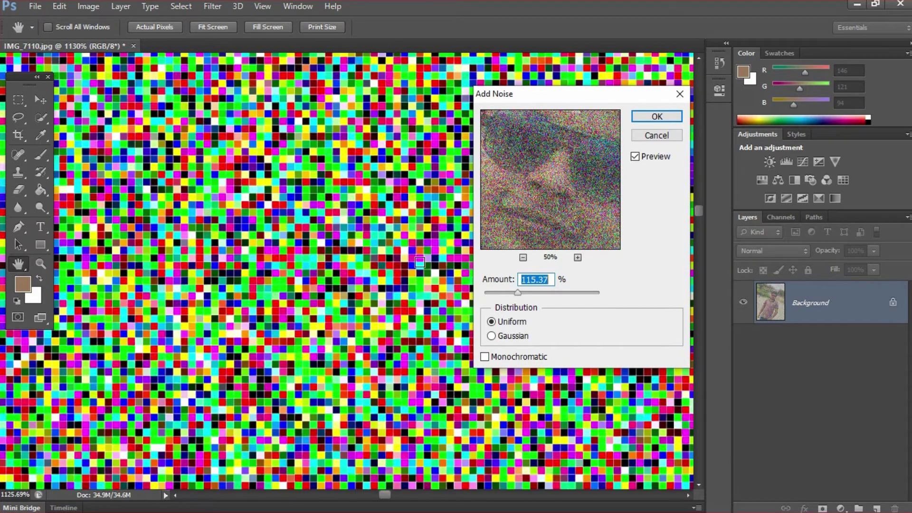
pyautogui.moveTo(522, 296); pyautogui.dragTo(585, 294)
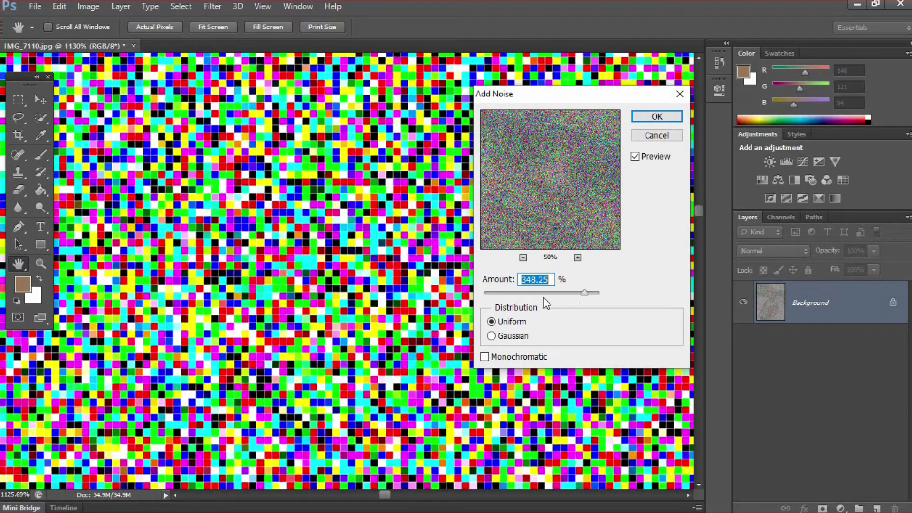
pyautogui.click(497, 293)
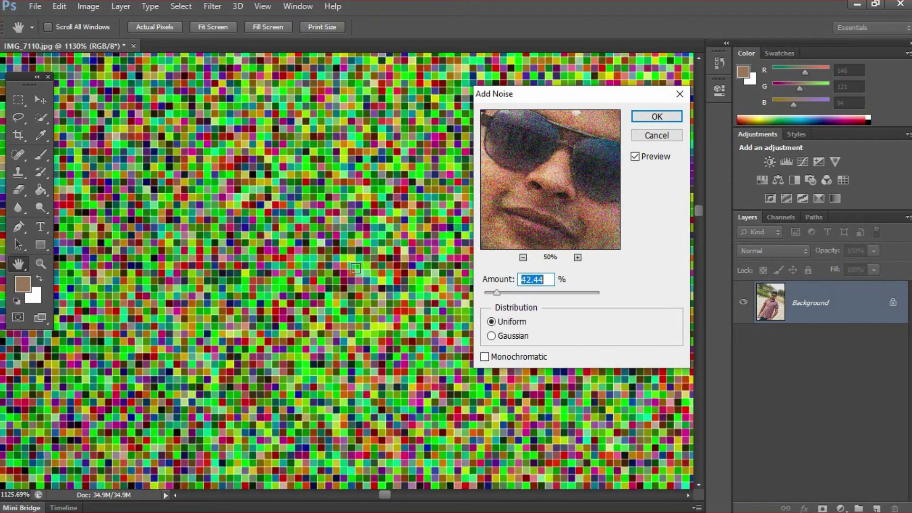
# Step: Compare noise amounts of 181.23% and 400% on the portrait at 33.33% magnification
pyautogui.keyDown('ctrl'); pyautogui.click(335, 263); pyautogui.keyUp('ctrl')
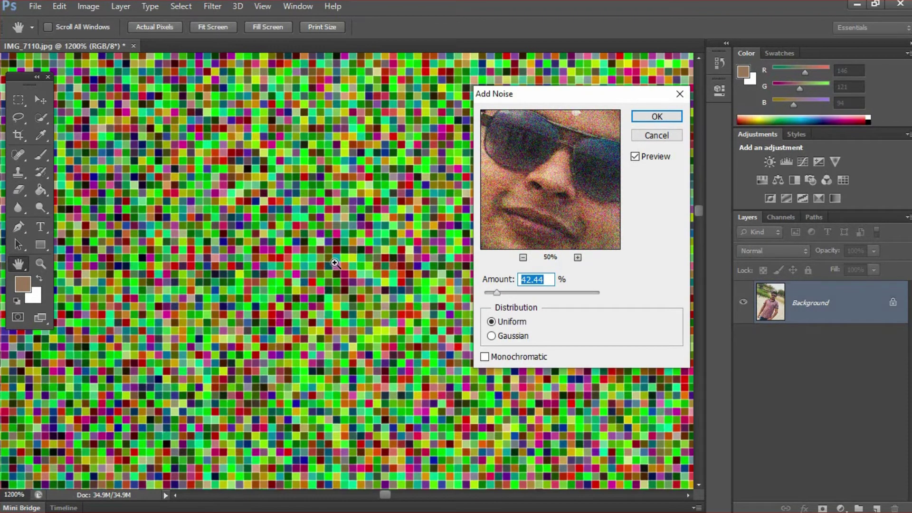
pyautogui.keyDown('alt'); pyautogui.click(335, 263); pyautogui.keyUp('alt')
pyautogui.keyDown('alt'); pyautogui.click(335, 263); pyautogui.keyUp('alt')
pyautogui.keyDown('alt'); pyautogui.click(335, 263); pyautogui.keyUp('alt')
pyautogui.keyDown('alt'); pyautogui.click(335, 262); pyautogui.keyUp('alt')
pyautogui.keyDown('alt'); pyautogui.click(335, 263); pyautogui.keyUp('alt')
pyautogui.keyDown('alt'); pyautogui.click(336, 263); pyautogui.keyUp('alt')
pyautogui.keyDown('alt'); pyautogui.click(336, 265); pyautogui.keyUp('alt')
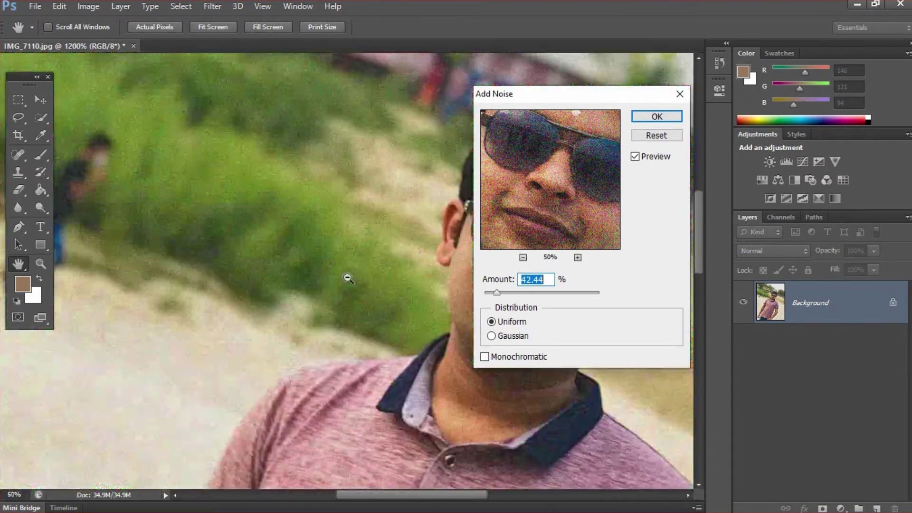
pyautogui.keyDown('alt'); pyautogui.click(349, 279); pyautogui.keyUp('alt')
pyautogui.moveTo(395, 297); pyautogui.dragTo(279, 209)
pyautogui.click(497, 293)
pyautogui.moveTo(498, 293); pyautogui.dragTo(537, 293)
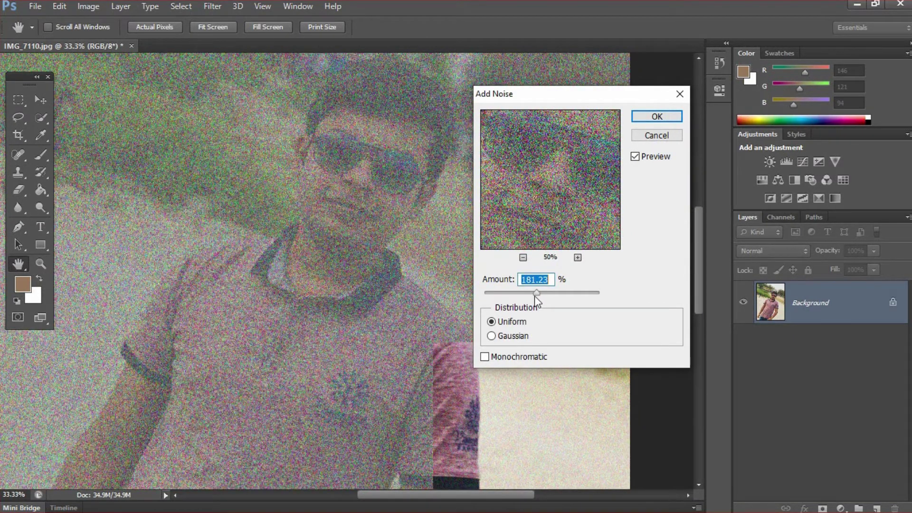
pyautogui.click(581, 295)
pyautogui.moveTo(581, 296); pyautogui.dragTo(603, 296)
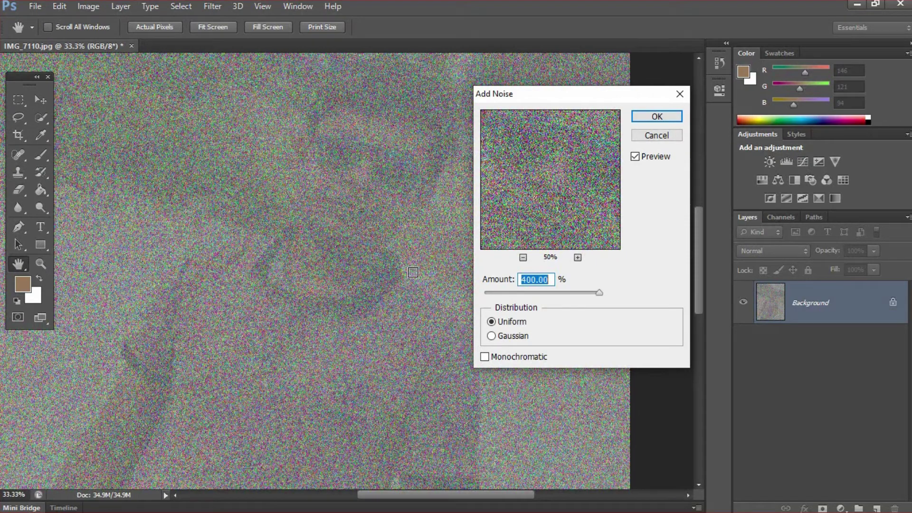
# Step: Lower the noise amount to 11.86%, enlarge the face to about 126%, and reduce the amount to 7.16%
pyautogui.moveTo(500, 294); pyautogui.dragTo(488, 294)
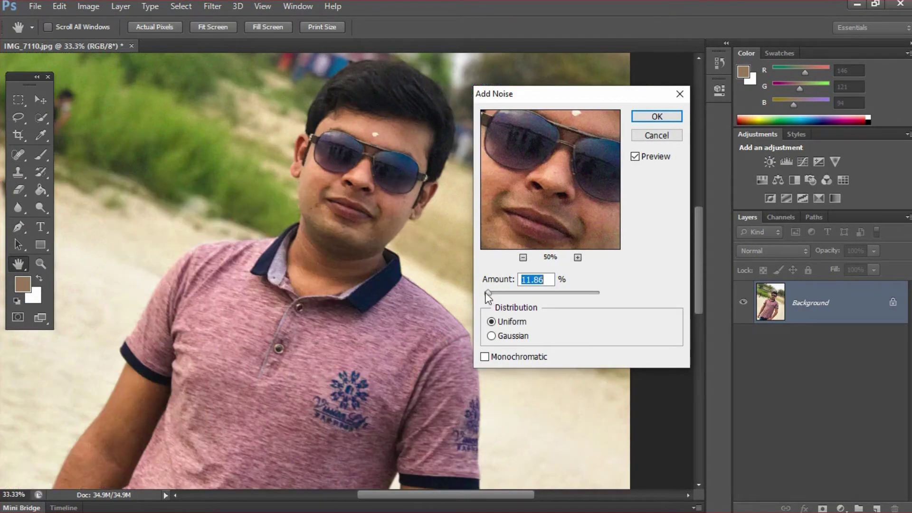
pyautogui.moveTo(317, 160); pyautogui.dragTo(392, 237)
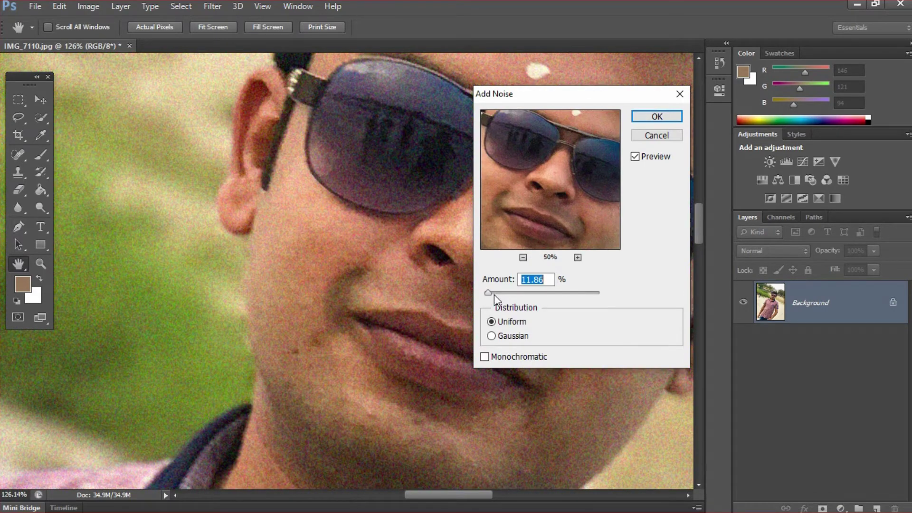
pyautogui.moveTo(488, 293); pyautogui.dragTo(487, 293)
# Step: Compare the Gaussian and Uniform distributions, ending on Gaussian, and examine the mouth and chin in the filter preview
pyautogui.click(512, 337)
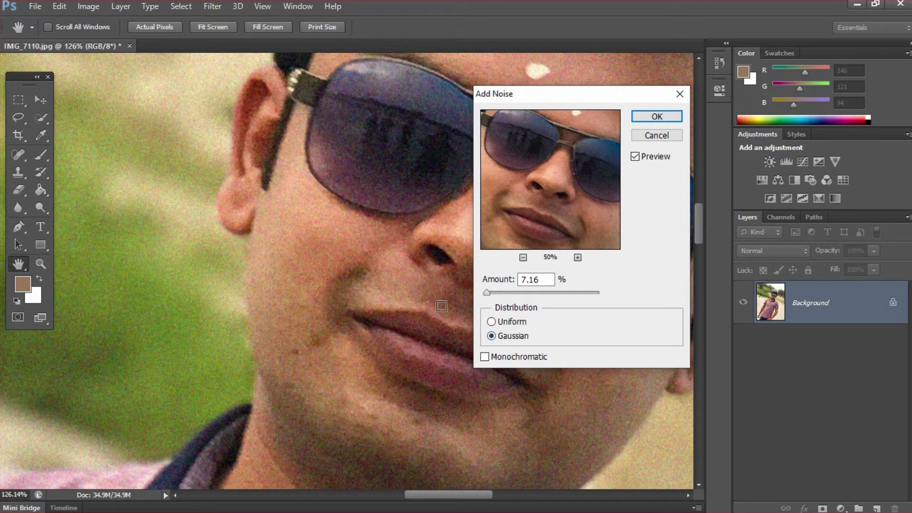
pyautogui.click(508, 322)
pyautogui.click(503, 337)
pyautogui.click(421, 294)
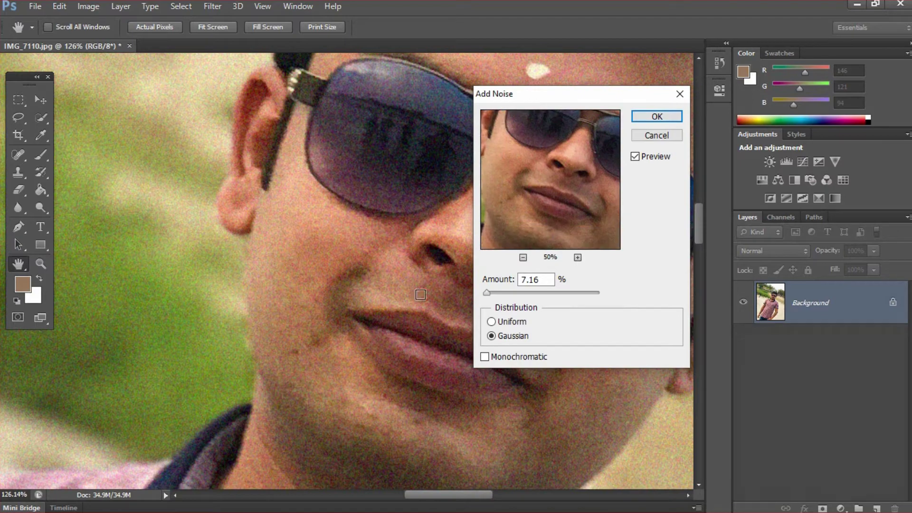
pyautogui.click(433, 380)
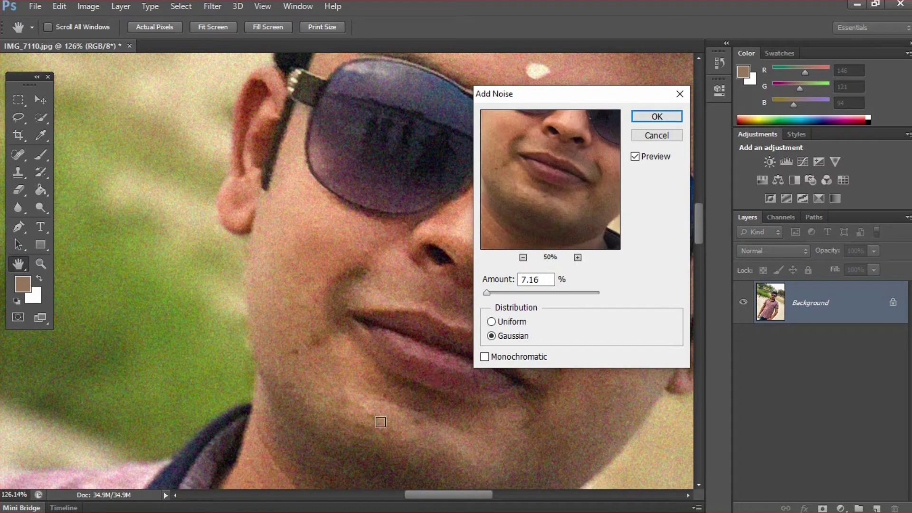
pyautogui.click(376, 423)
# Step: Turn on Monochromatic noise, bring the face into the filter preview, and set the noise amount to 89.49%
pyautogui.press('alt')
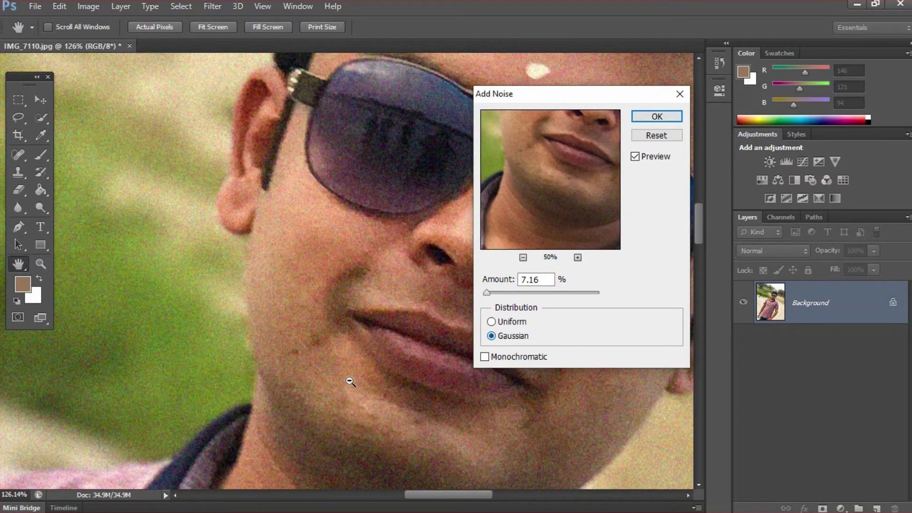
pyautogui.keyDown('alt'); pyautogui.click(350, 381); pyautogui.keyUp('alt')
pyautogui.keyDown('alt'); pyautogui.click(350, 380); pyautogui.keyUp('alt')
pyautogui.keyDown('alt'); pyautogui.click(351, 378); pyautogui.keyUp('alt')
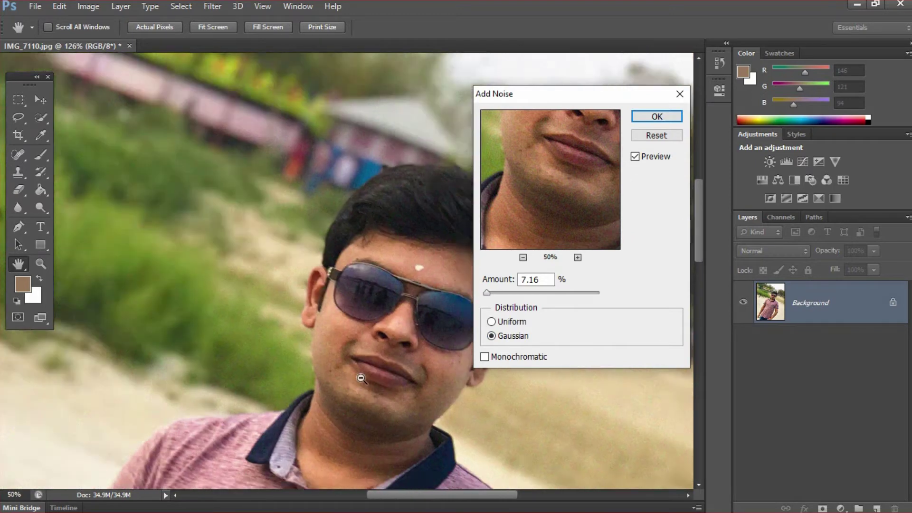
pyautogui.keyDown('alt'); pyautogui.click(362, 371); pyautogui.keyUp('alt')
pyautogui.click(348, 232)
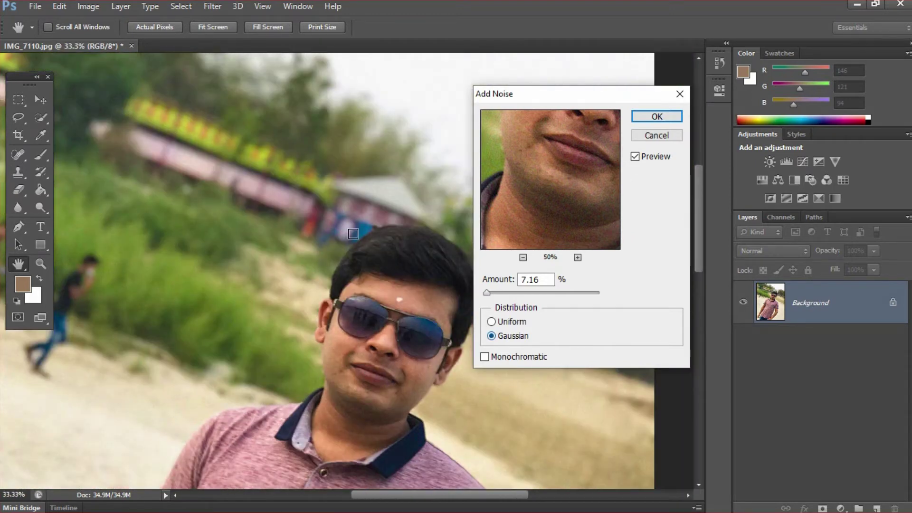
pyautogui.click(520, 356)
pyautogui.click(375, 350)
pyautogui.click(511, 292)
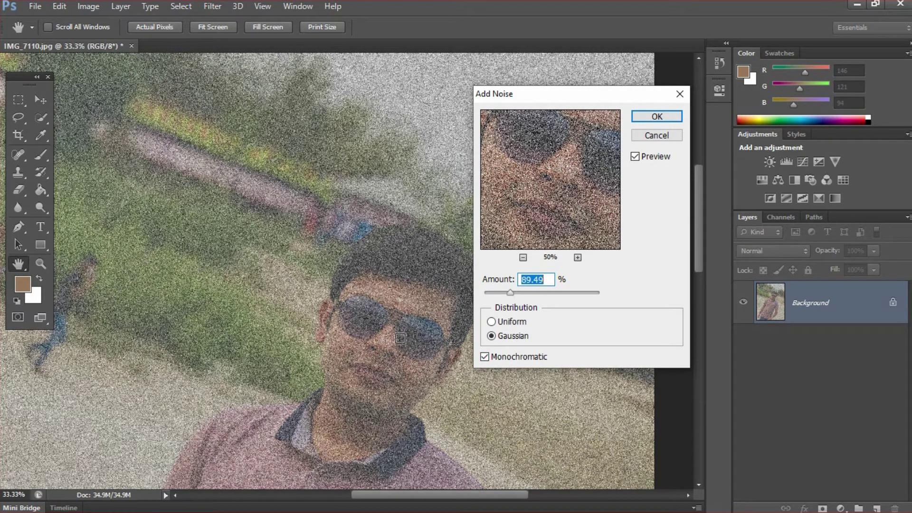
# Step: Switch the noise distribution to Uniform and try an amount of 122.42% before lowering it to 28.33%
pyautogui.moveTo(393, 335); pyautogui.dragTo(351, 155)
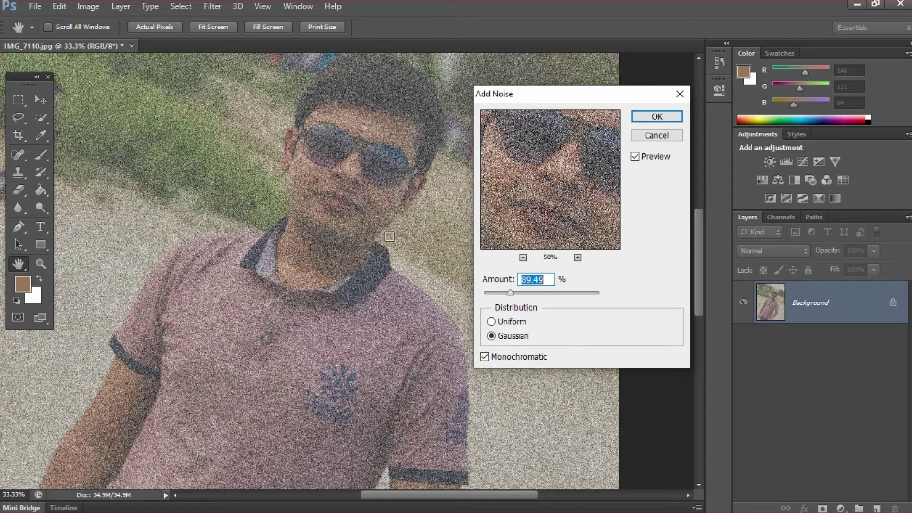
pyautogui.click(508, 323)
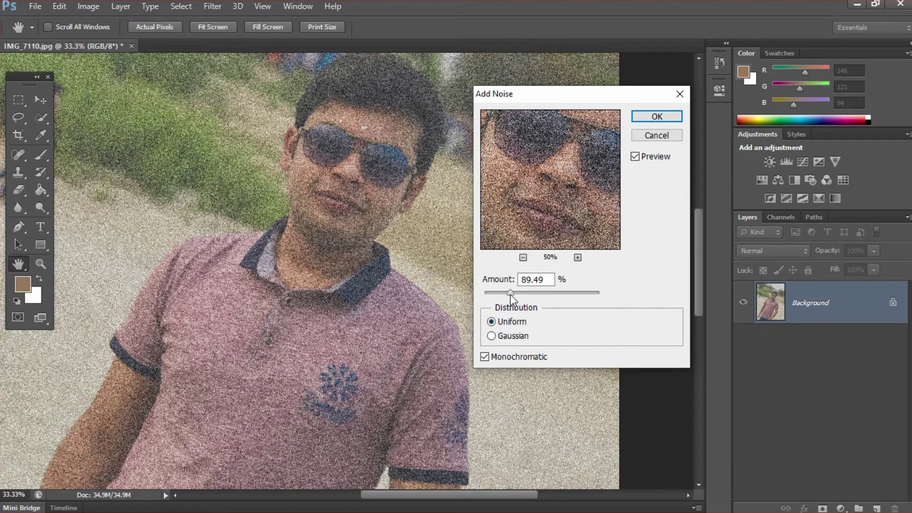
pyautogui.moveTo(511, 293); pyautogui.dragTo(519, 292)
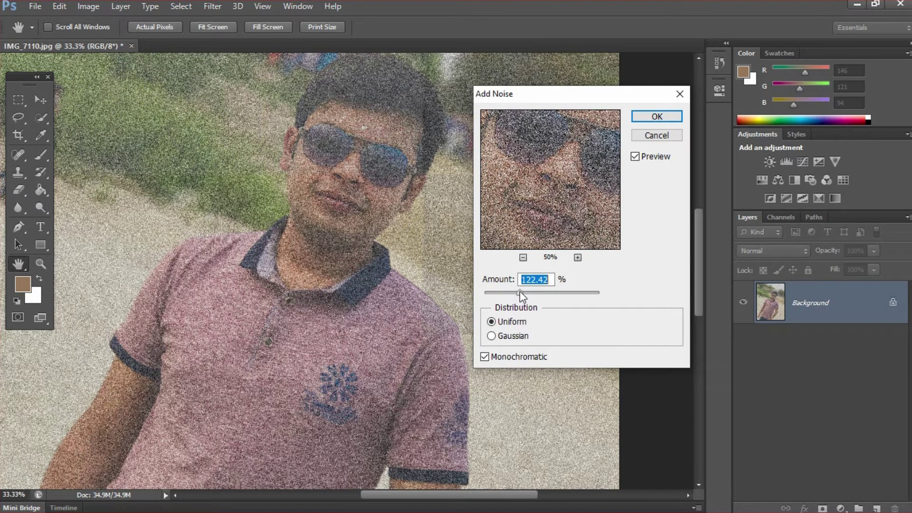
pyautogui.moveTo(520, 292); pyautogui.dragTo(492, 292)
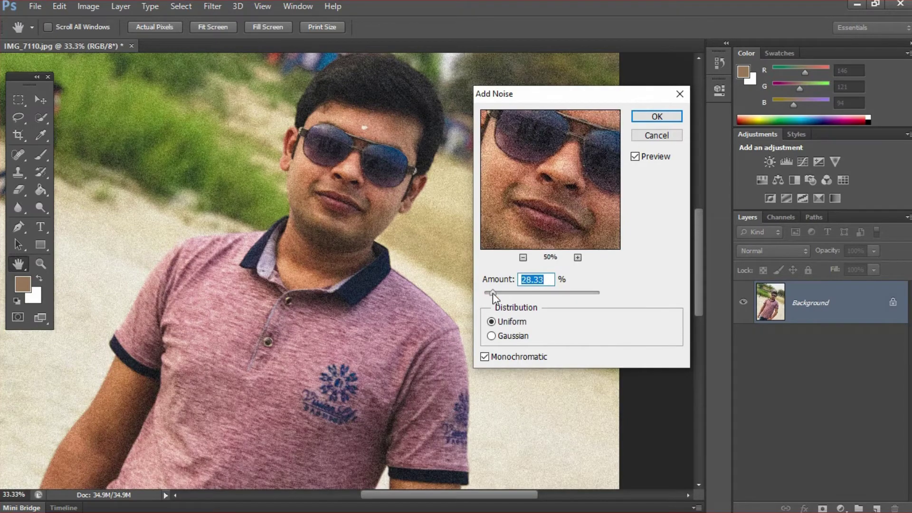
# Step: Compare monochromatic noise amounts of 94.19%, 400% and 129.48% on the face and its magnified pixels, ending at 28.33%
pyautogui.moveTo(309, 191); pyautogui.dragTo(375, 249)
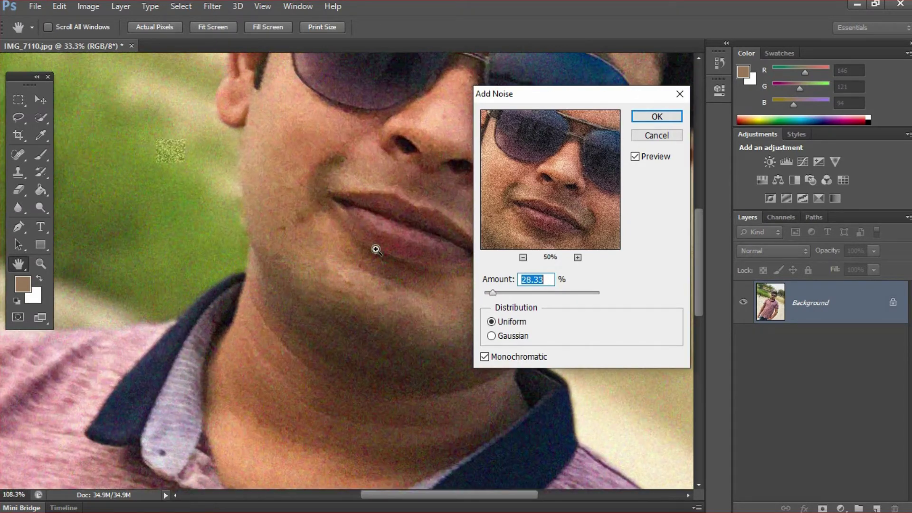
pyautogui.moveTo(501, 291); pyautogui.dragTo(512, 291)
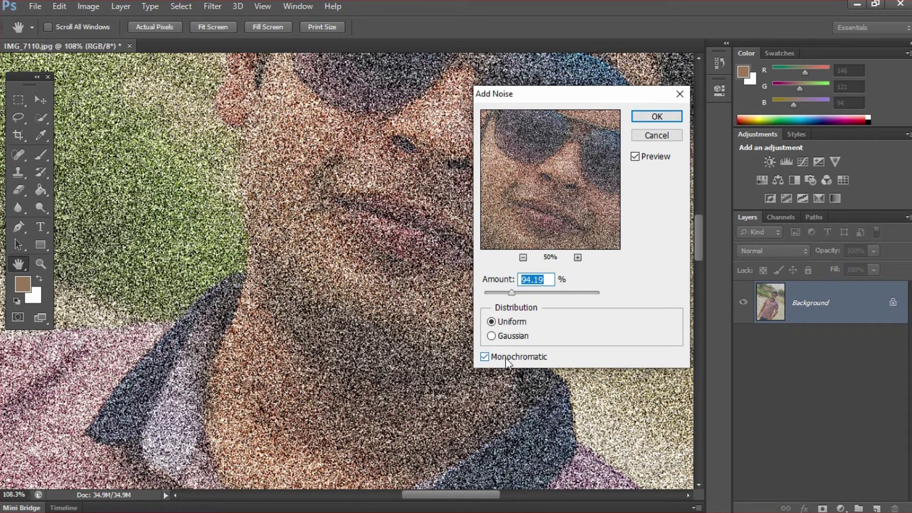
pyautogui.click(601, 294)
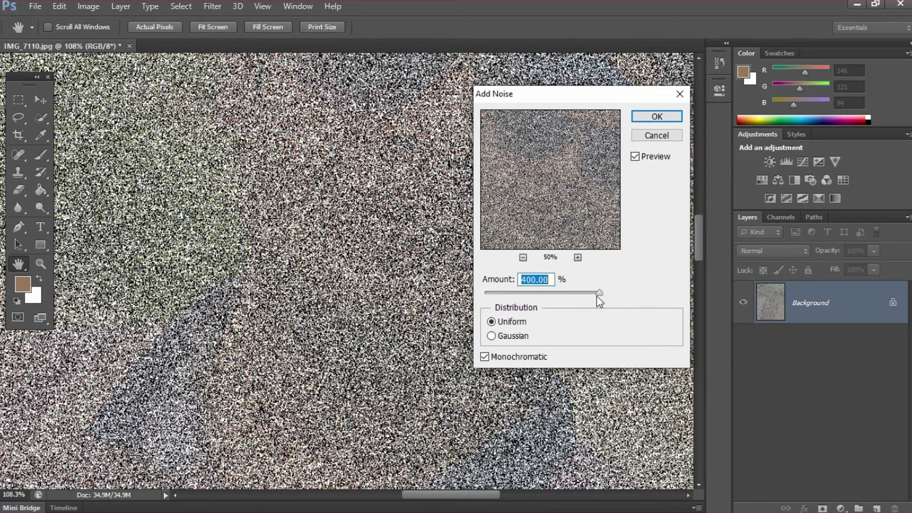
pyautogui.moveTo(322, 181)
pyautogui.mouseDown()
pyautogui.moveTo(363, 237)
pyautogui.moveTo(450, 310)
pyautogui.mouseUp()
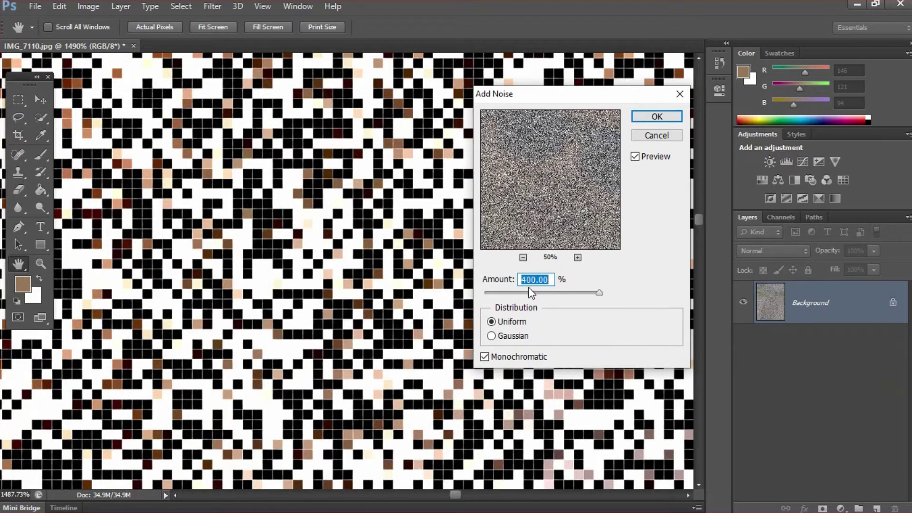
pyautogui.moveTo(527, 294)
pyautogui.mouseDown()
pyautogui.moveTo(478, 287)
pyautogui.moveTo(522, 293)
pyautogui.mouseUp()
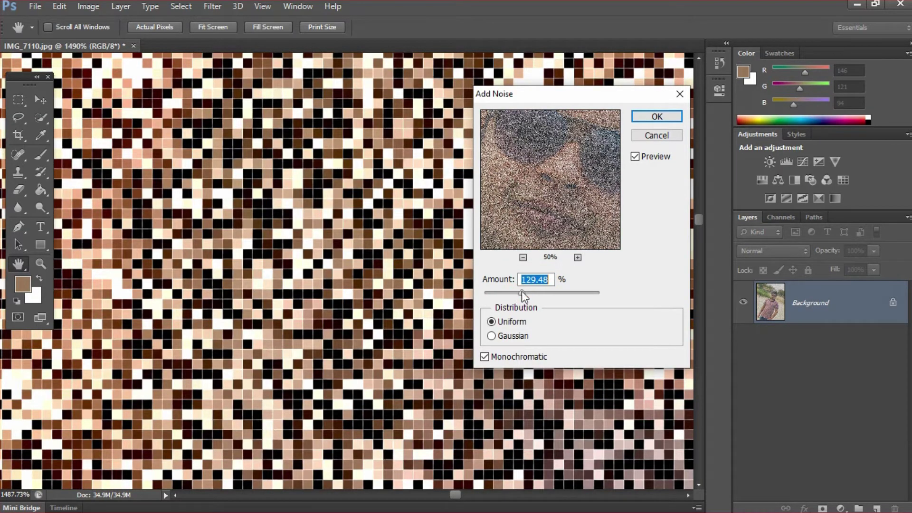
pyautogui.moveTo(522, 293); pyautogui.dragTo(611, 299)
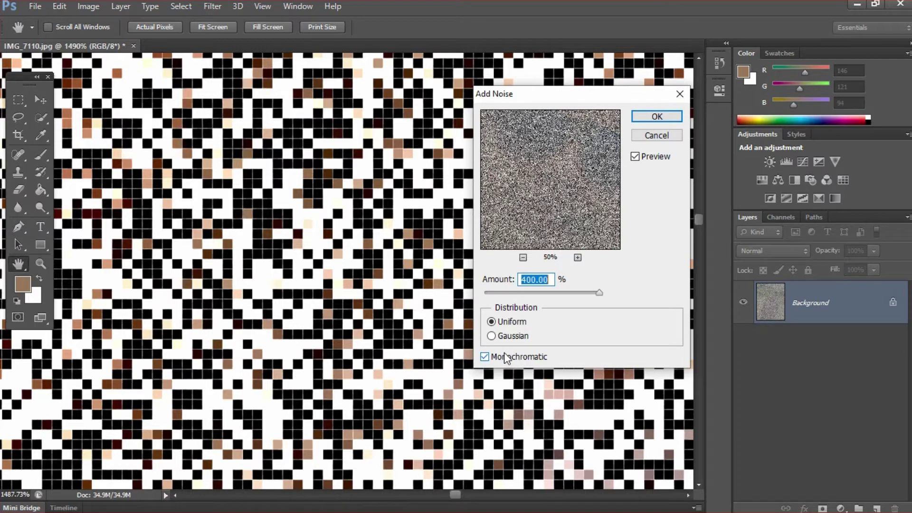
pyautogui.moveTo(566, 293); pyautogui.dragTo(485, 293)
# Step: Examine the monochromatic noise on the photo at 66.67% and on the mouth, shirt button and collar in the filter preview
pyautogui.keyDown('alt'); pyautogui.click(391, 280); pyautogui.keyUp('alt')
pyautogui.keyDown('alt'); pyautogui.click(391, 280); pyautogui.keyUp('alt')
pyautogui.keyDown('alt'); pyautogui.click(391, 280); pyautogui.keyUp('alt')
pyautogui.keyDown('alt'); pyautogui.click(391, 280); pyautogui.keyUp('alt')
pyautogui.keyDown('alt'); pyautogui.click(391, 280); pyautogui.keyUp('alt')
pyautogui.keyDown('alt'); pyautogui.click(391, 280); pyautogui.keyUp('alt')
pyautogui.keyDown('alt'); pyautogui.click(391, 280); pyautogui.keyUp('alt')
pyautogui.keyDown('alt'); pyautogui.click(391, 280); pyautogui.keyUp('alt')
pyautogui.keyDown('alt'); pyautogui.click(391, 280); pyautogui.keyUp('alt')
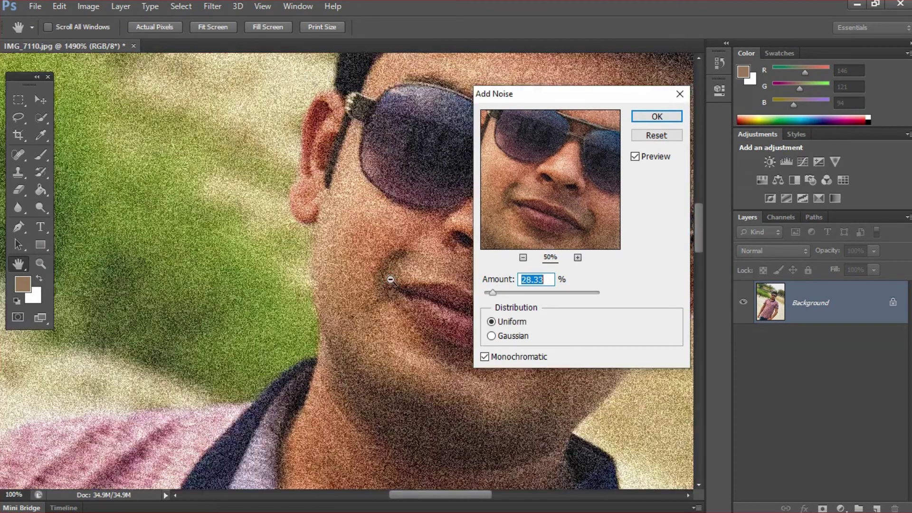
pyautogui.keyDown('alt'); pyautogui.click(391, 281); pyautogui.keyUp('alt')
pyautogui.click(344, 232)
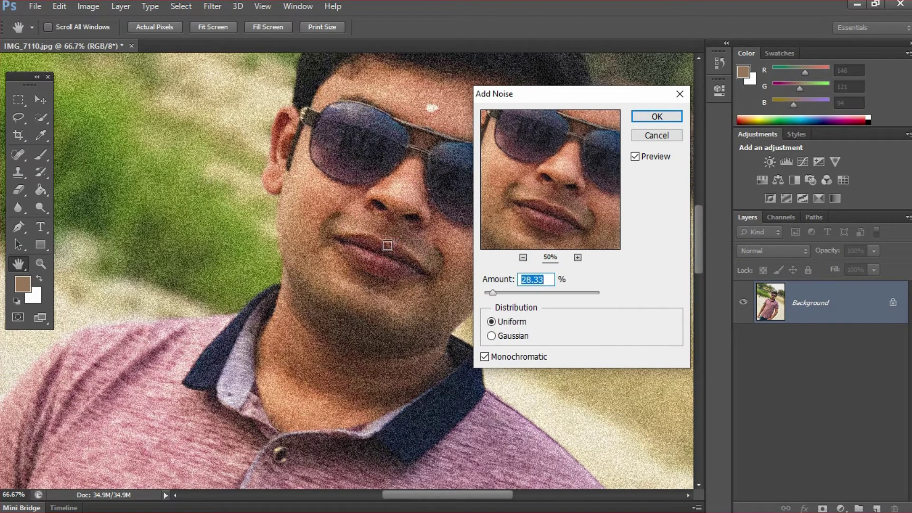
pyautogui.click(384, 245)
pyautogui.click(276, 454)
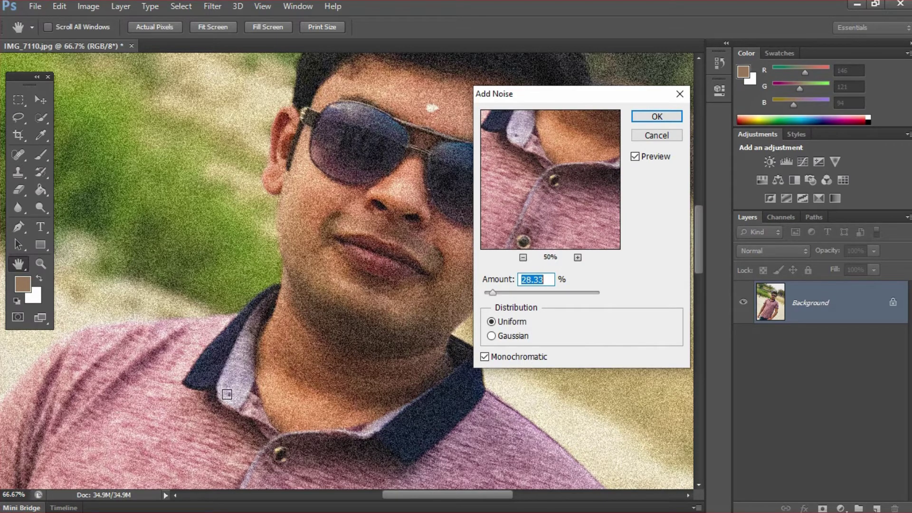
pyautogui.click(227, 394)
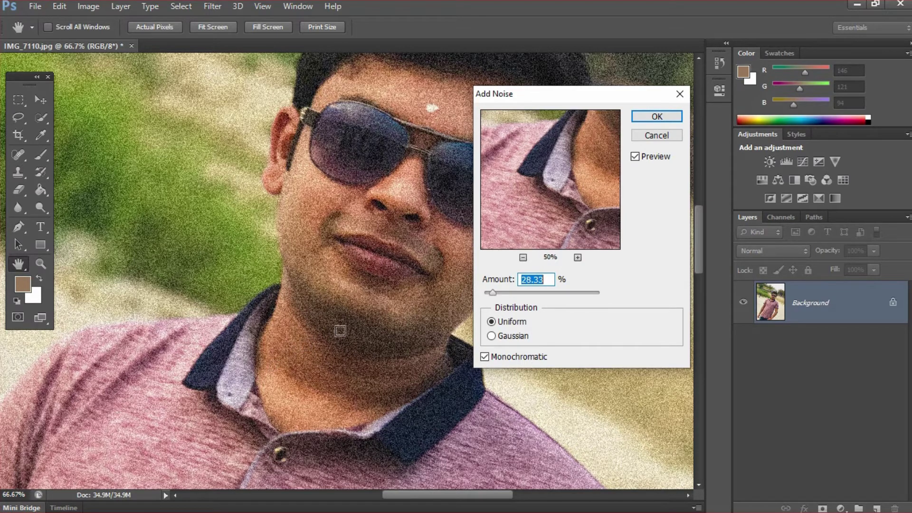
# Step: Turn off Monochromatic, set the noise amount to 14.21%, and apply the Add Noise filter
pyautogui.moveTo(361, 370)
pyautogui.mouseDown()
pyautogui.moveTo(369, 278)
pyautogui.moveTo(357, 176)
pyautogui.mouseUp()
pyautogui.moveTo(329, 391); pyautogui.dragTo(379, 305)
pyautogui.moveTo(361, 400)
pyautogui.mouseDown()
pyautogui.moveTo(379, 336)
pyautogui.moveTo(369, 386)
pyautogui.moveTo(376, 345)
pyautogui.mouseUp()
pyautogui.moveTo(393, 193); pyautogui.dragTo(393, 316)
pyautogui.moveTo(387, 214); pyautogui.dragTo(374, 363)
pyautogui.moveTo(388, 232); pyautogui.dragTo(377, 282)
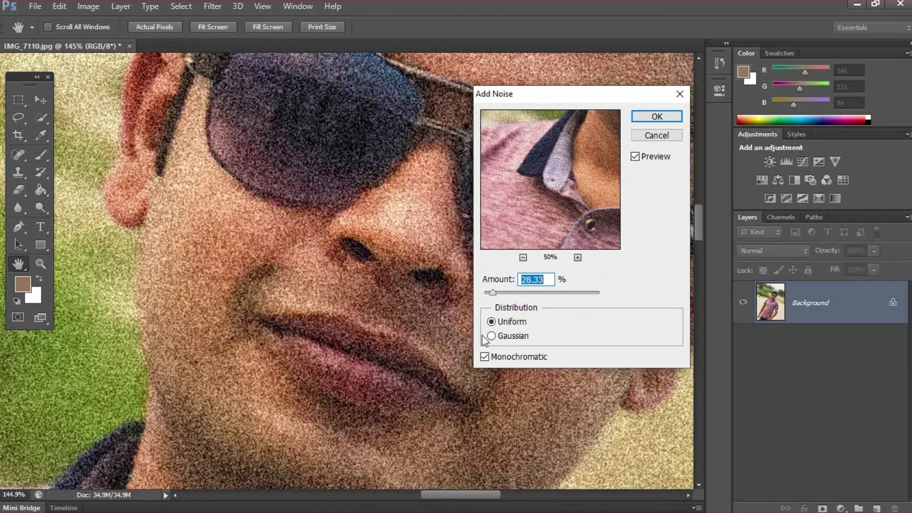
pyautogui.click(492, 355)
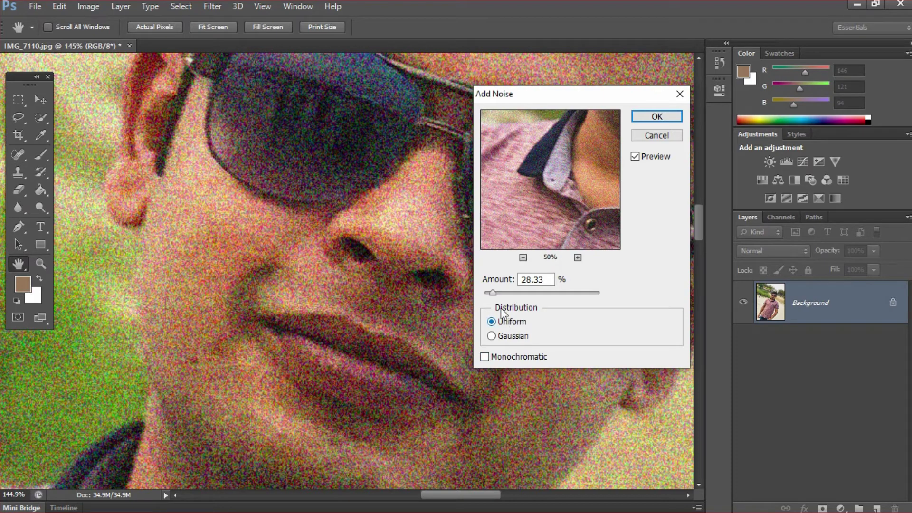
pyautogui.click(493, 294)
pyautogui.moveTo(493, 294); pyautogui.dragTo(489, 295)
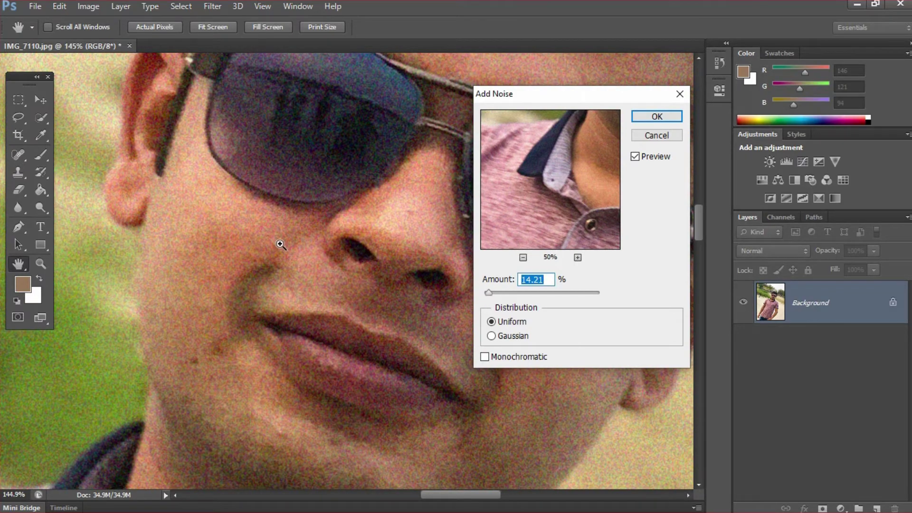
pyautogui.keyDown('ctrl'); pyautogui.click(291, 250); pyautogui.keyUp('ctrl')
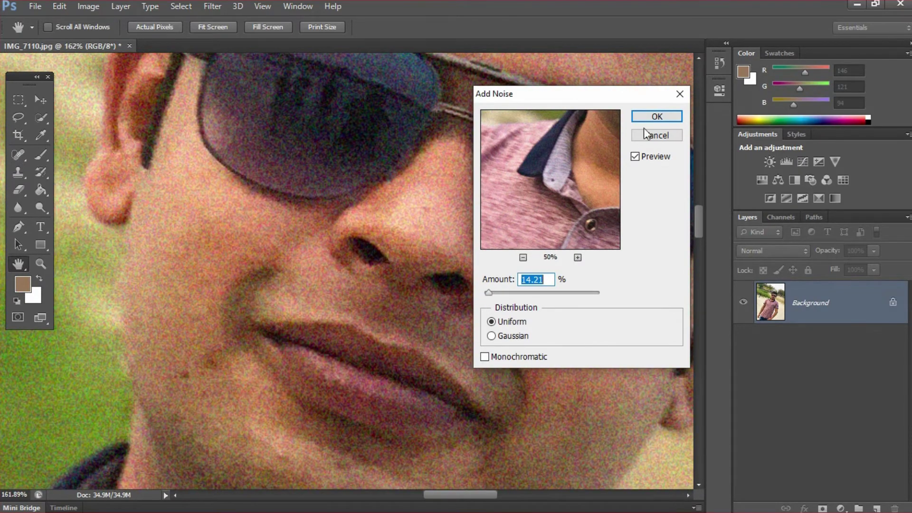
pyautogui.click(655, 117)
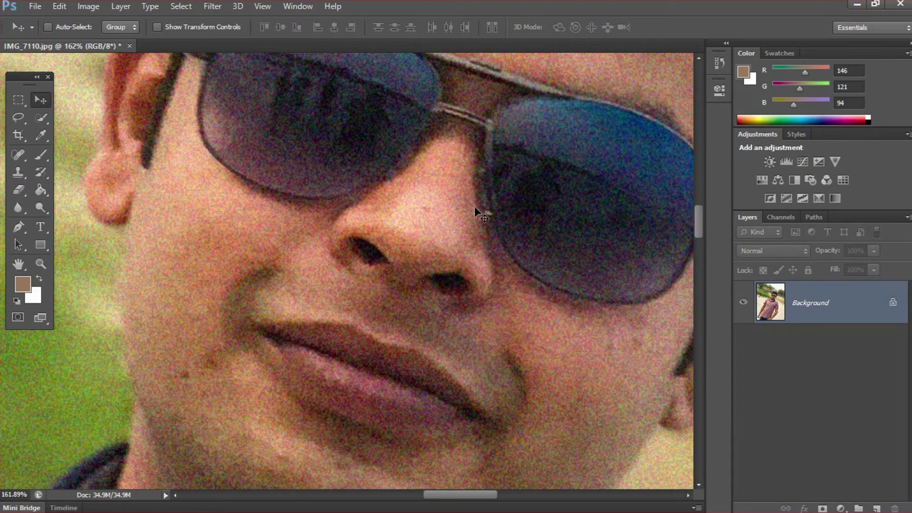
# Step: Compare the face before and after the added noise by undoing and redoing the filter
pyautogui.hotkey('ctrl', 'z')
pyautogui.hotkey('ctrl', 'z')
pyautogui.hotkey('ctrl', 'z')
pyautogui.hotkey('ctrl', 'z')
# Step: Apply the Despeckle noise filter to the portrait
pyautogui.click(214, 6)
pyautogui.moveTo(238, 167)
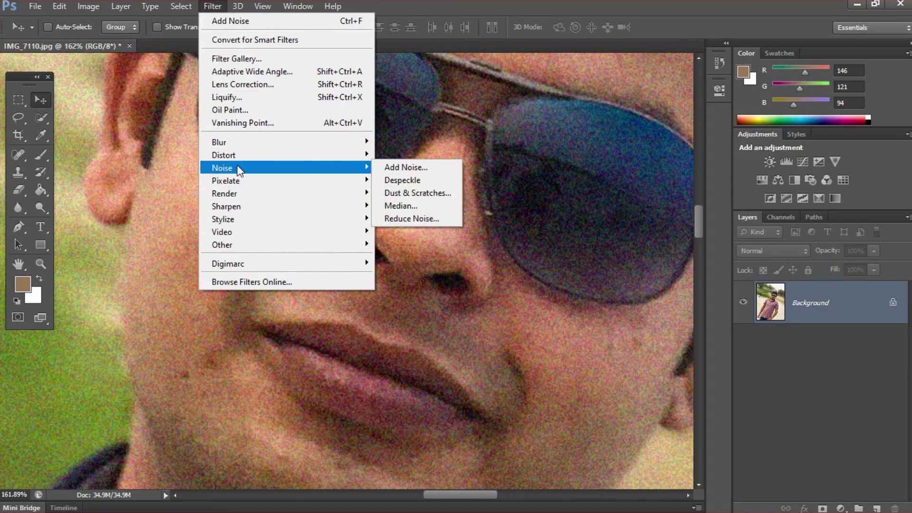
pyautogui.click(418, 183)
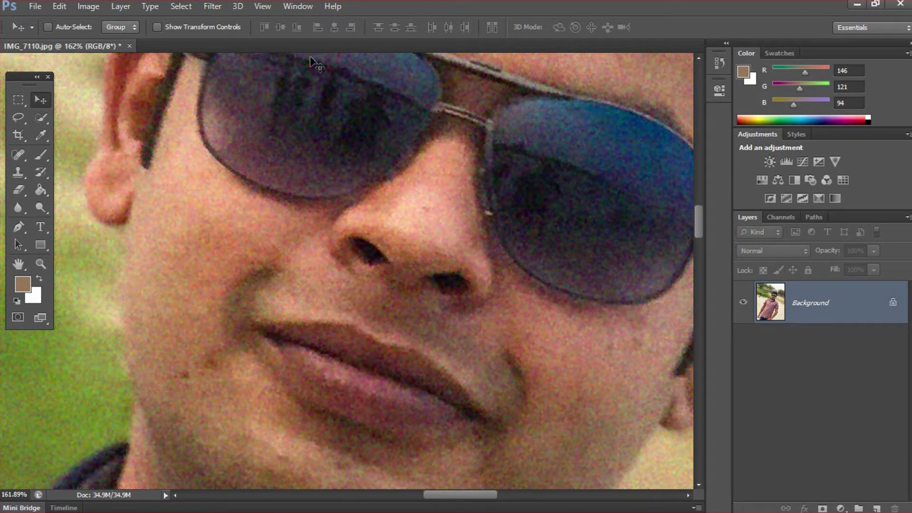
# Step: Reapply the Despeckle filter to the portrait to reduce the noise on the face further
pyautogui.click(218, 7)
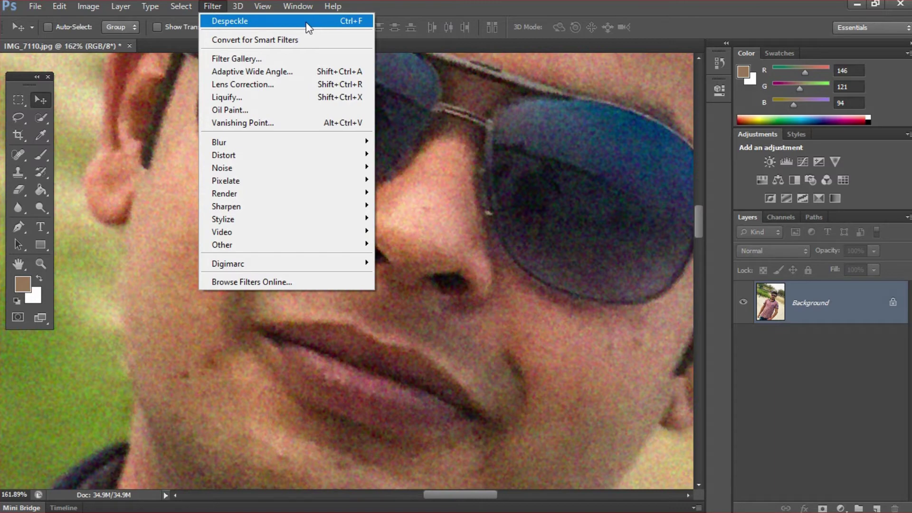
pyautogui.click(343, 22)
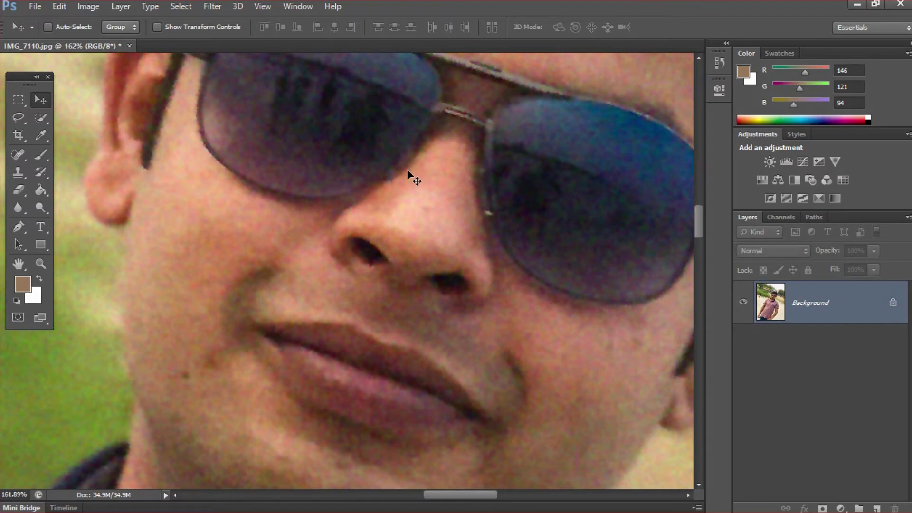
pyautogui.hotkey('ctrl', '-')
pyautogui.hotkey('ctrl', '-')
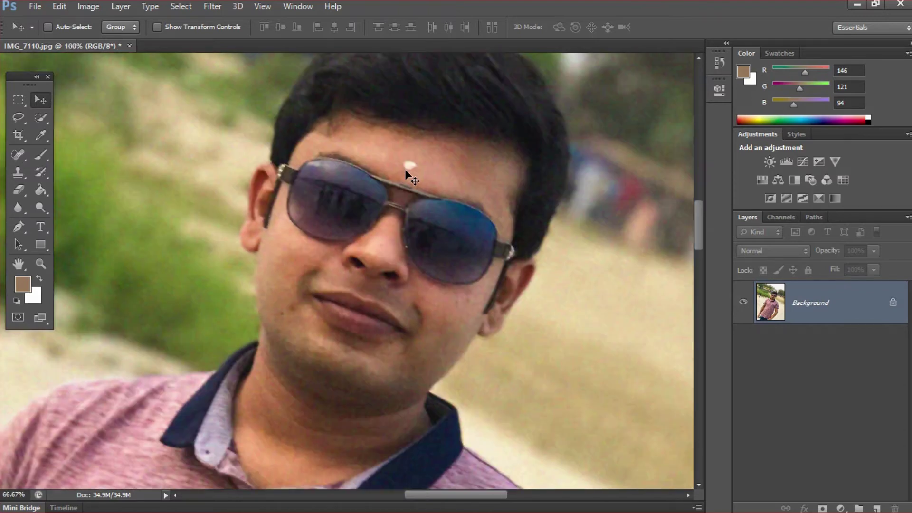
# Step: Examine the noise and smoothing on the face, sunglasses and hair at different magnifications
pyautogui.click(383, 245)
pyautogui.moveTo(384, 246); pyautogui.dragTo(425, 180)
pyautogui.moveTo(324, 200); pyautogui.dragTo(384, 270)
pyautogui.moveTo(489, 252); pyautogui.dragTo(411, 222)
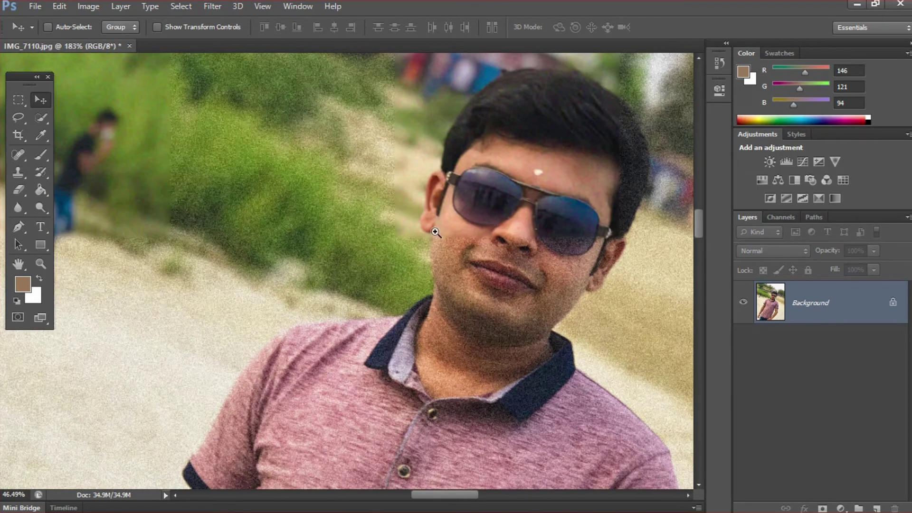
pyautogui.moveTo(467, 249); pyautogui.dragTo(481, 258)
pyautogui.moveTo(514, 221); pyautogui.dragTo(404, 219)
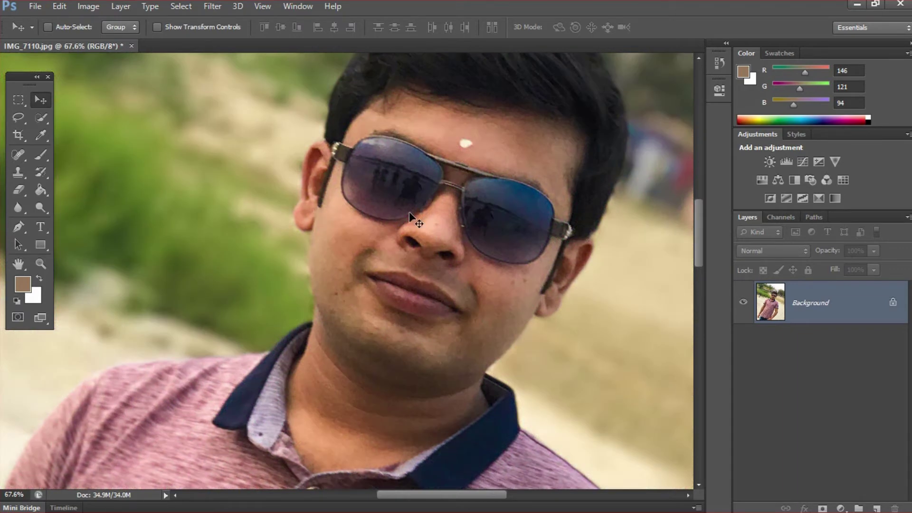
pyautogui.moveTo(428, 206); pyautogui.dragTo(394, 187)
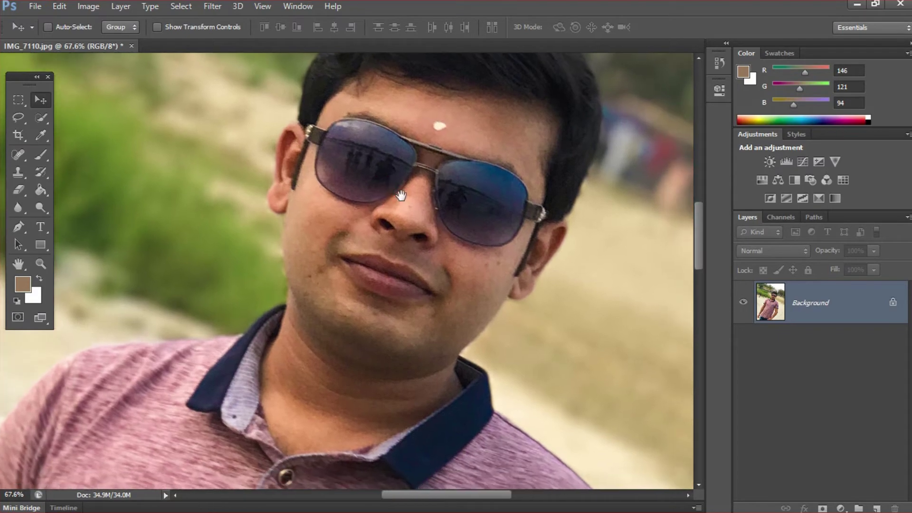
# Step: Reapply the Despeckle filter while inspecting the edge of the dark collar at 3200% magnification
pyautogui.moveTo(286, 270); pyautogui.dragTo(383, 196)
pyautogui.moveTo(308, 290); pyautogui.dragTo(499, 399)
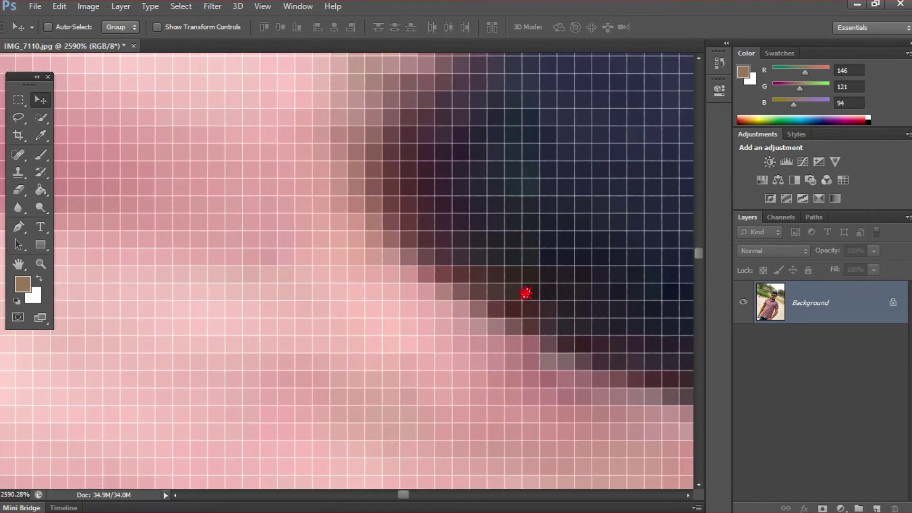
pyautogui.moveTo(525, 293); pyautogui.dragTo(438, 293)
pyautogui.click(434, 305)
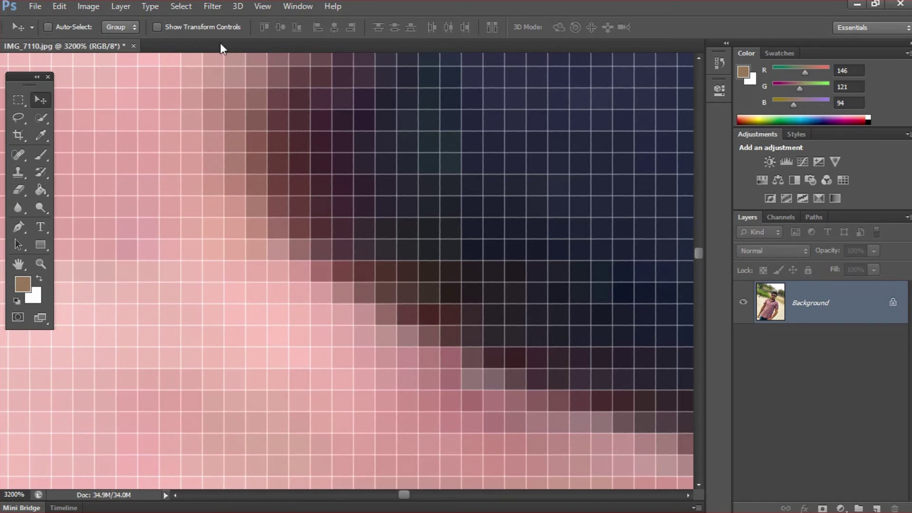
pyautogui.click(213, 9)
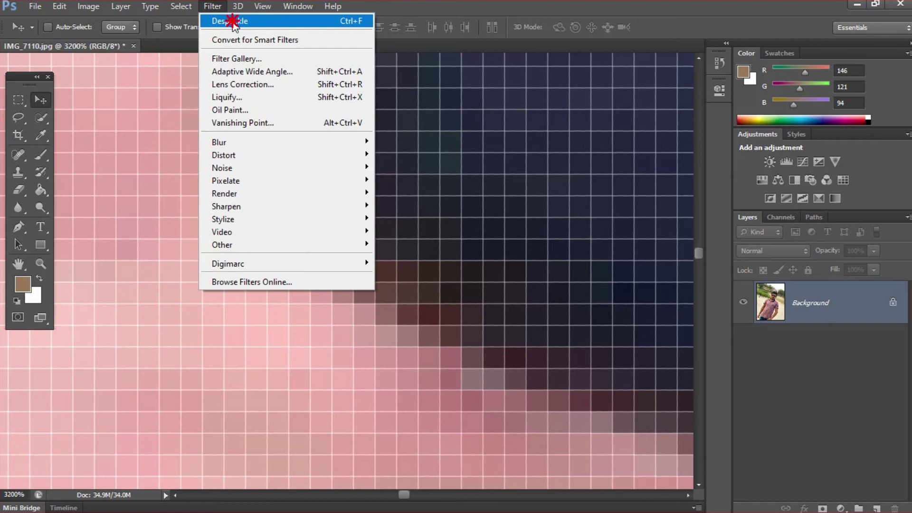
pyautogui.click(232, 21)
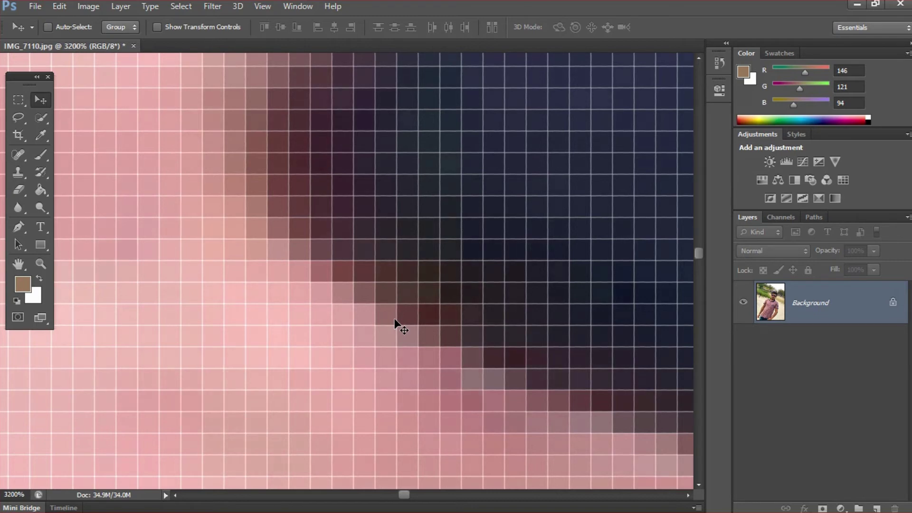
# Step: Apply the Add Noise filter with an amount of 4.80% and Uniform distribution, leaving Monochromatic off
pyautogui.click(219, 7)
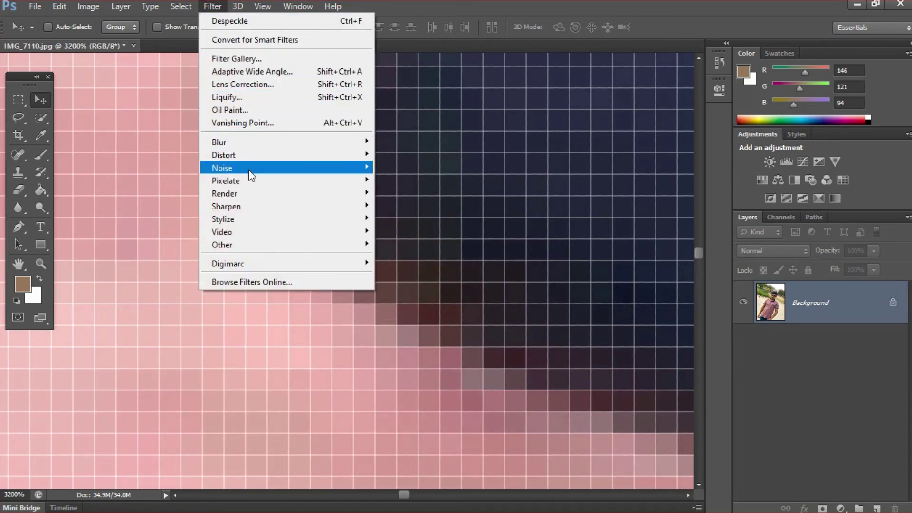
pyautogui.moveTo(249, 170)
pyautogui.click(393, 170)
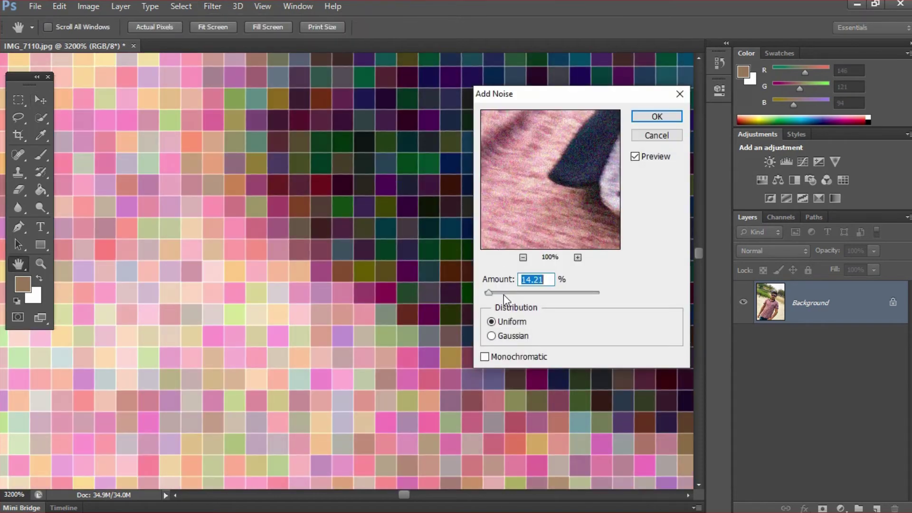
pyautogui.click(487, 293)
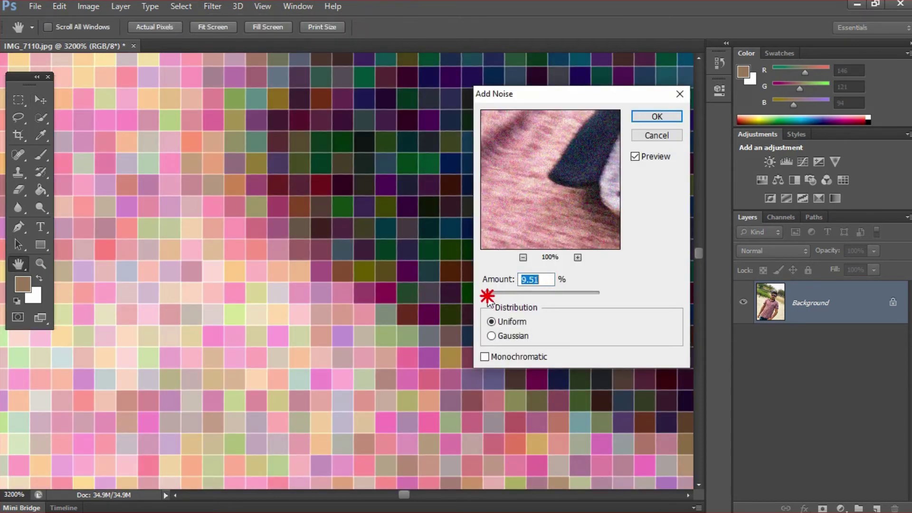
pyautogui.click(487, 295)
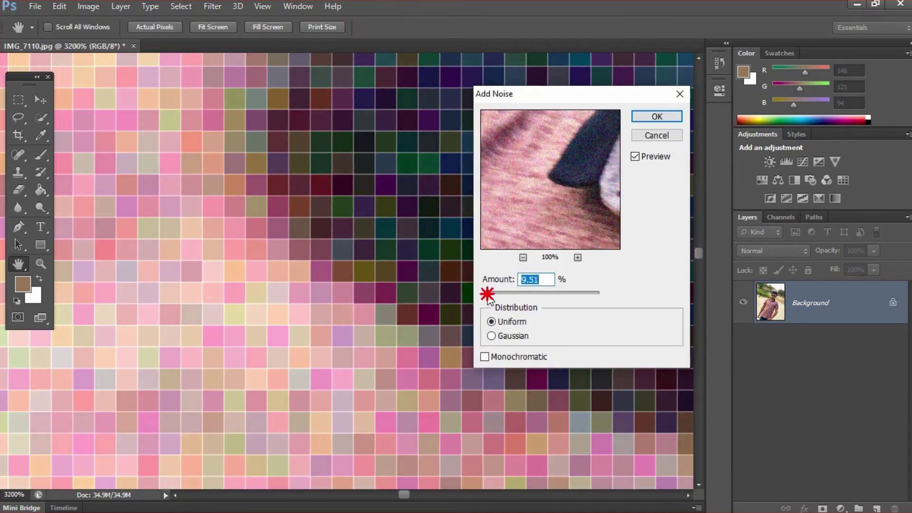
pyautogui.moveTo(487, 295); pyautogui.dragTo(486, 294)
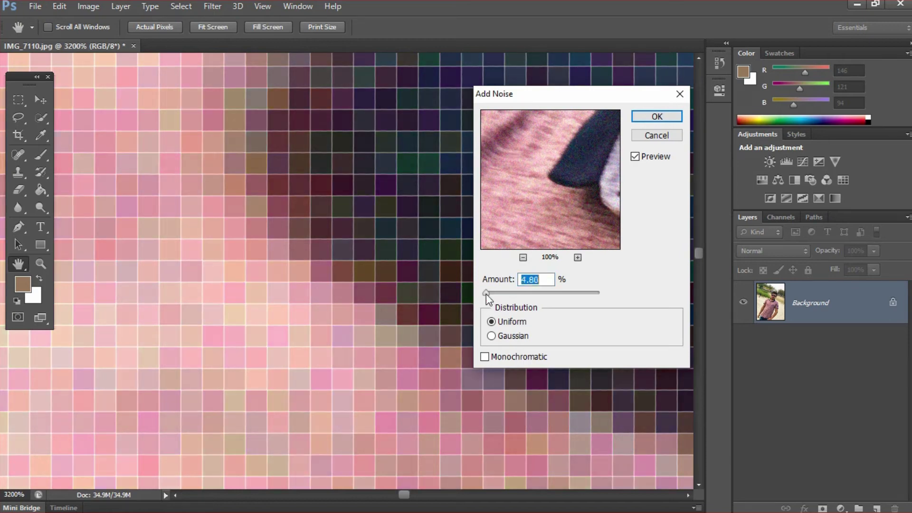
pyautogui.click(663, 115)
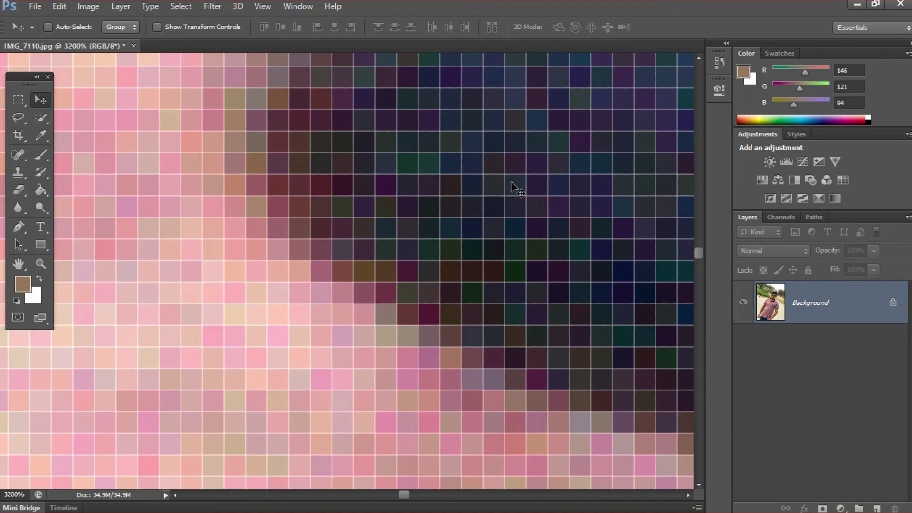
# Step: Apply the Despeckle filter to the noisy photo while viewing the collar tip at 700%
pyautogui.keyDown('alt'); pyautogui.click(486, 219); pyautogui.keyUp('alt')
pyautogui.keyDown('alt'); pyautogui.click(486, 220); pyautogui.keyUp('alt')
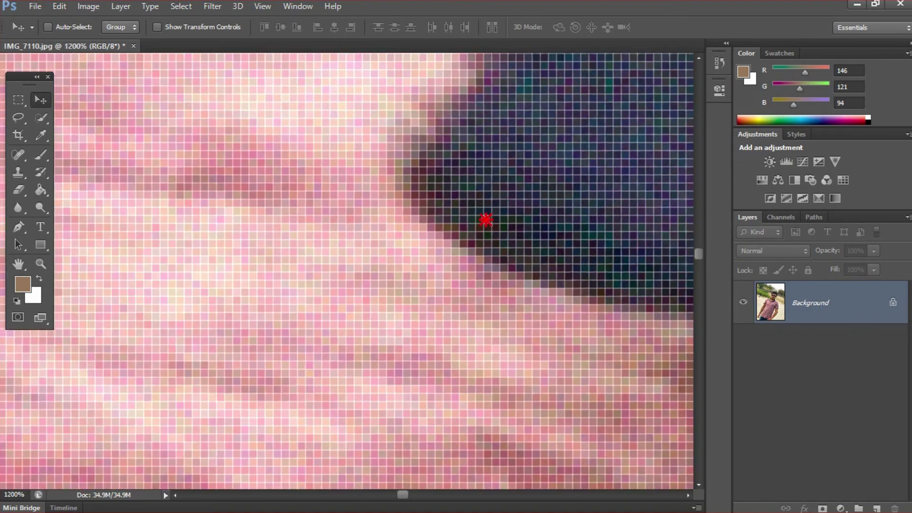
pyautogui.keyDown('alt'); pyautogui.click(485, 218); pyautogui.keyUp('alt')
pyautogui.keyDown('alt'); pyautogui.click(484, 202); pyautogui.keyUp('alt')
pyautogui.keyDown('alt'); pyautogui.click(411, 242); pyautogui.keyUp('alt')
pyautogui.moveTo(411, 242); pyautogui.dragTo(352, 247)
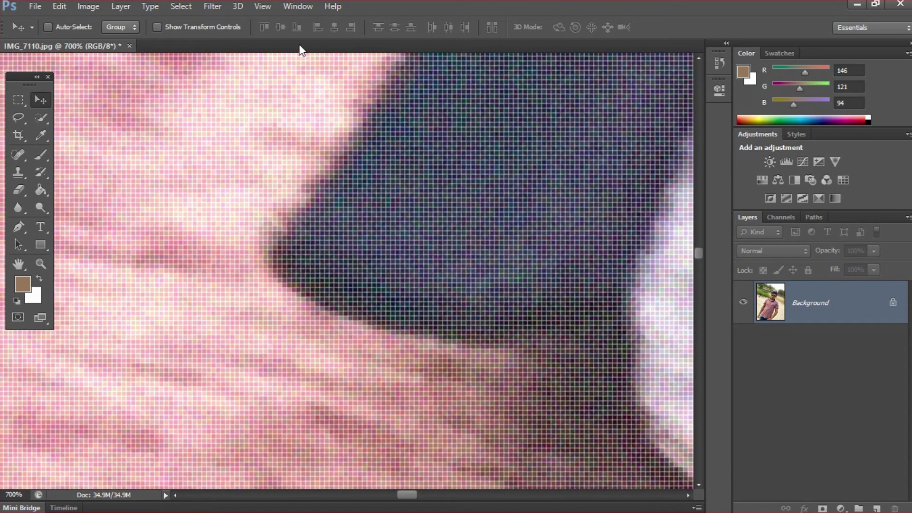
pyautogui.click(213, 6)
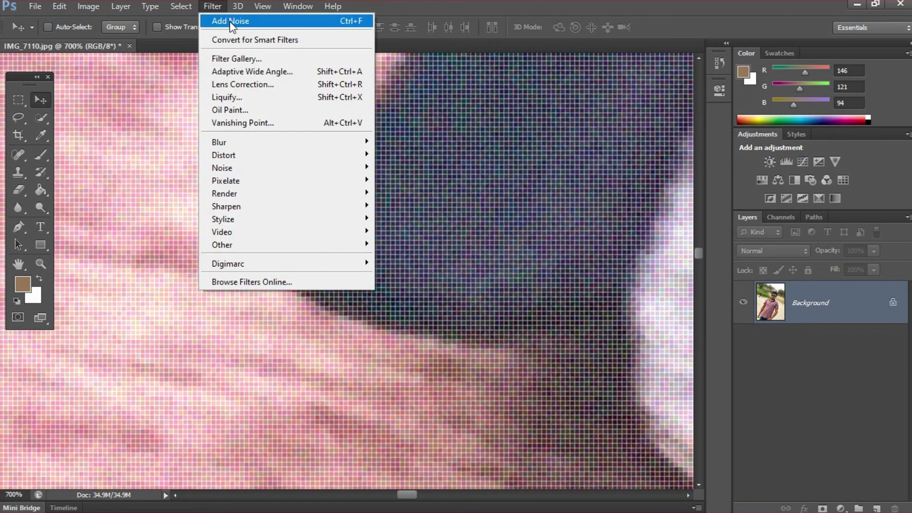
pyautogui.moveTo(252, 166)
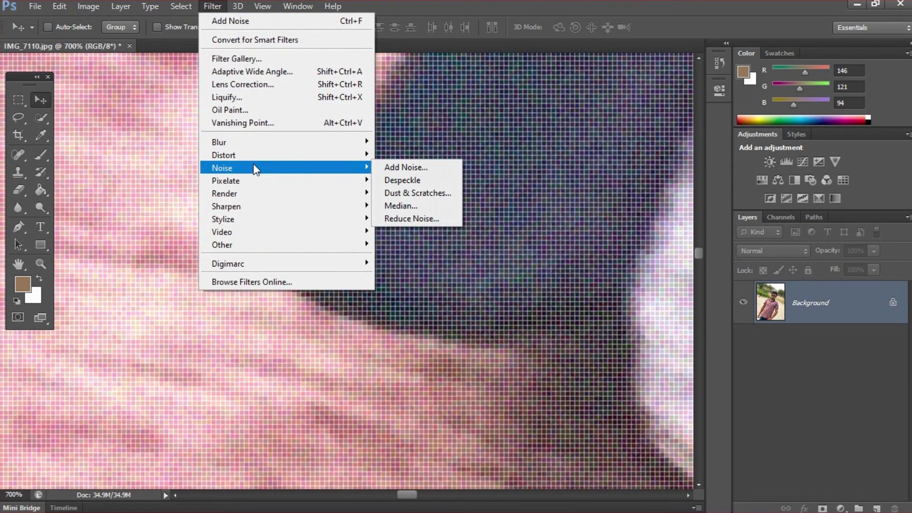
pyautogui.click(407, 180)
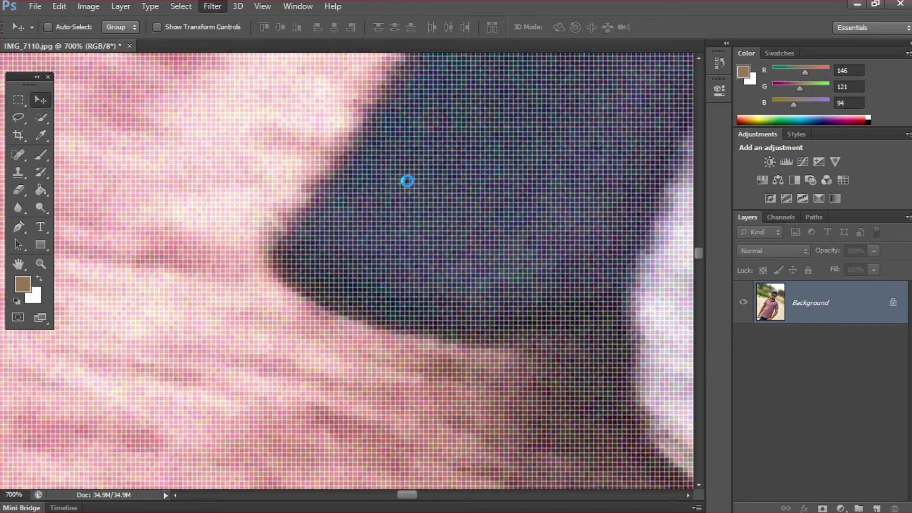
# Step: Compare the pixels along the collar edge before and after despeckling by undoing and redoing the filter
pyautogui.moveTo(282, 127); pyautogui.dragTo(348, 174)
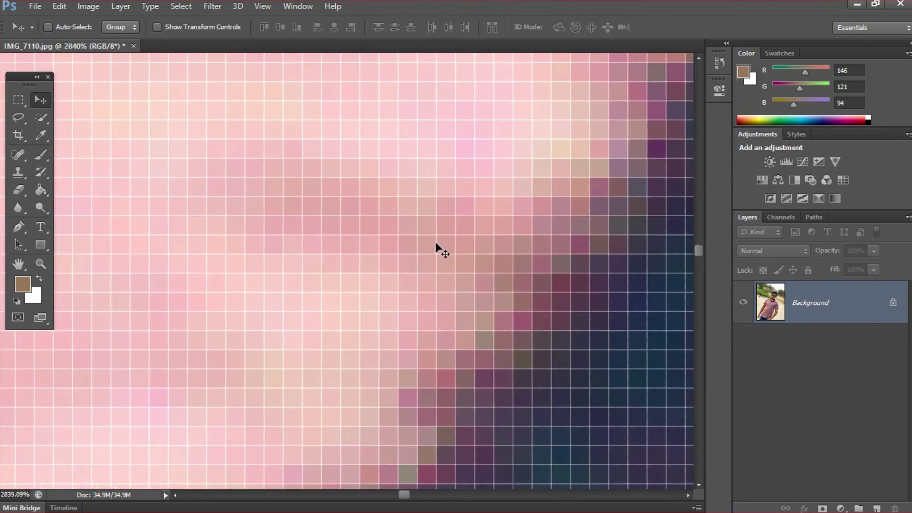
pyautogui.hotkey('ctrl', 'z')
pyautogui.hotkey('ctrl', 'z')
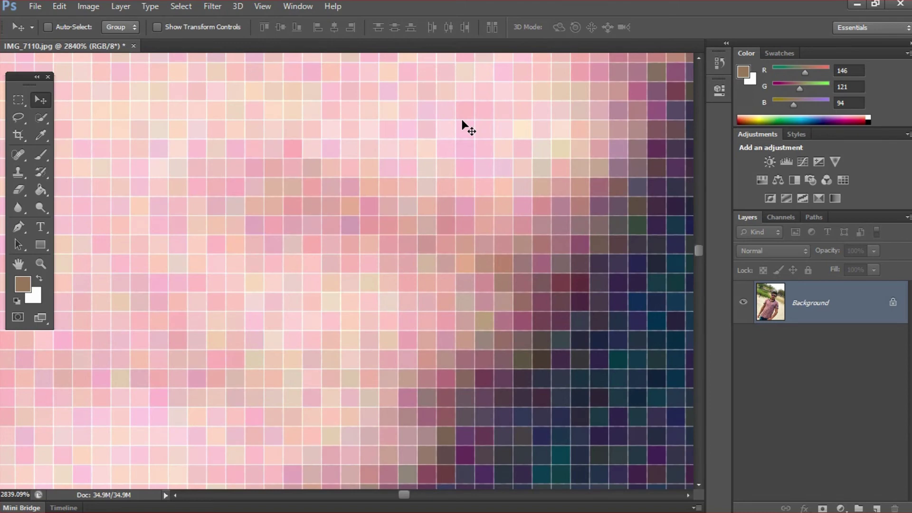
pyautogui.hotkey('ctrl', 'z')
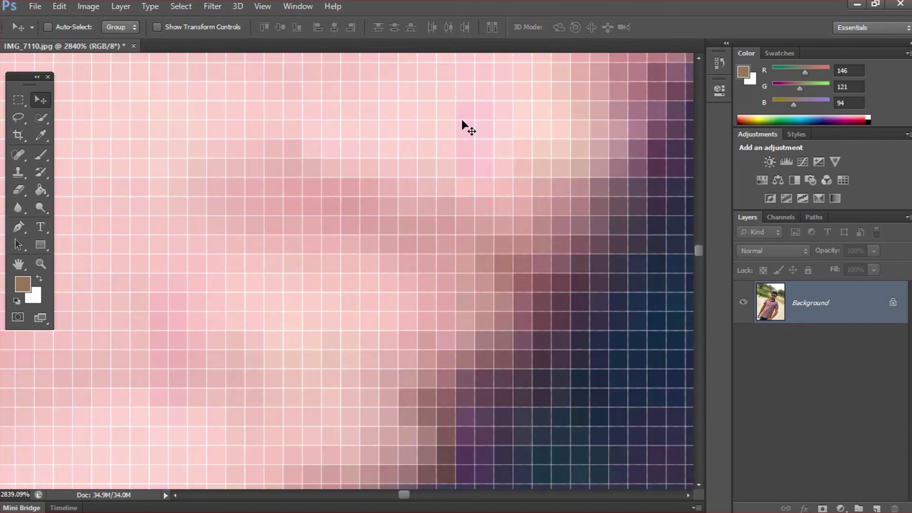
pyautogui.hotkey('ctrl', 'z')
pyautogui.hotkey('ctrl', 'z')
# Step: Examine the despeckled result on the collar, the whole photo, and the sunglasses and nose
pyautogui.hotkey('ctrl', '-')
pyautogui.scroll(-5, 476, 166)
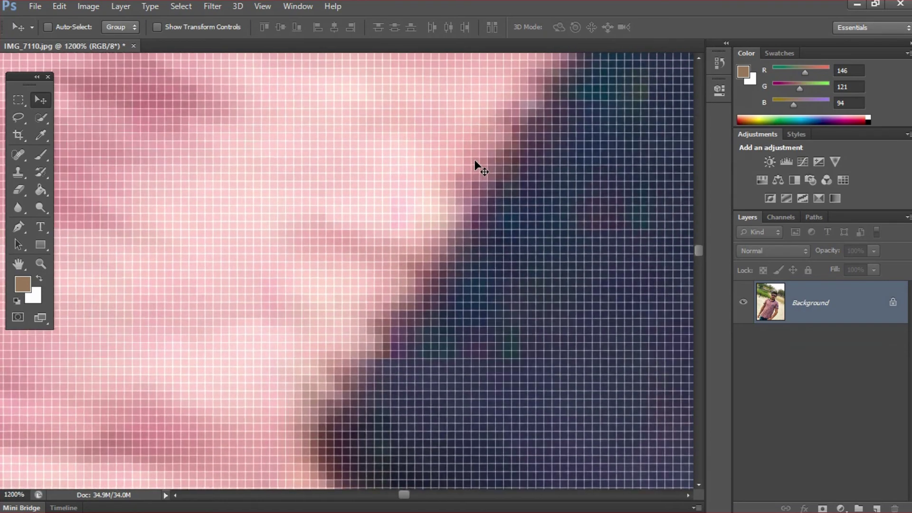
pyautogui.scroll(-4, 477, 166)
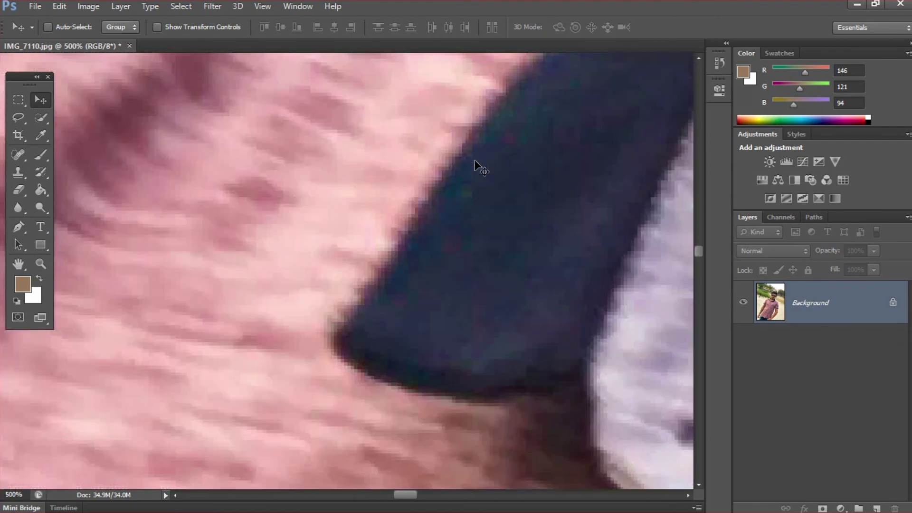
pyautogui.hotkey('ctrl', '0')
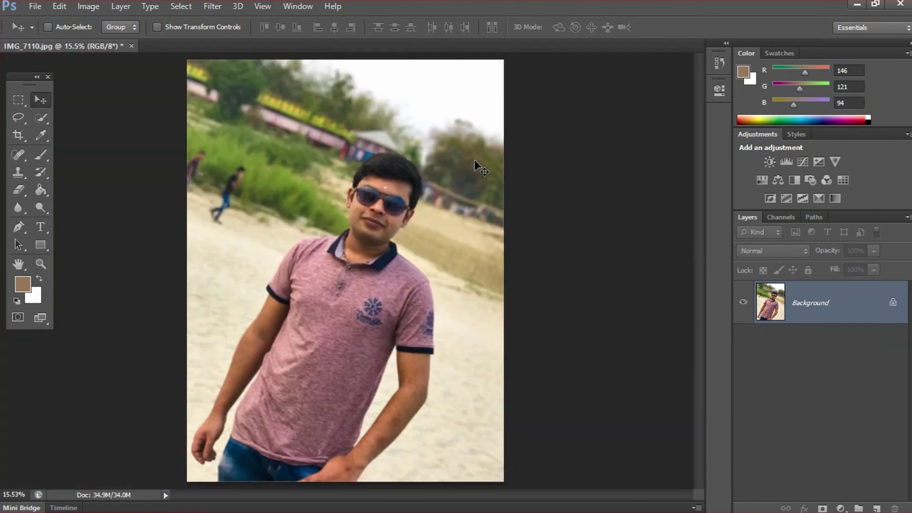
pyautogui.moveTo(340, 181); pyautogui.dragTo(411, 234)
pyautogui.moveTo(370, 210); pyautogui.dragTo(398, 238)
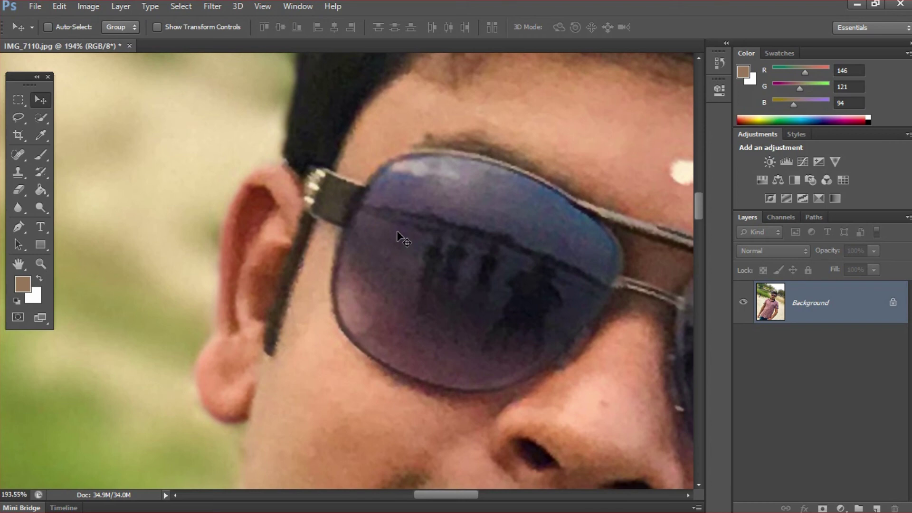
pyautogui.moveTo(456, 233); pyautogui.dragTo(338, 205)
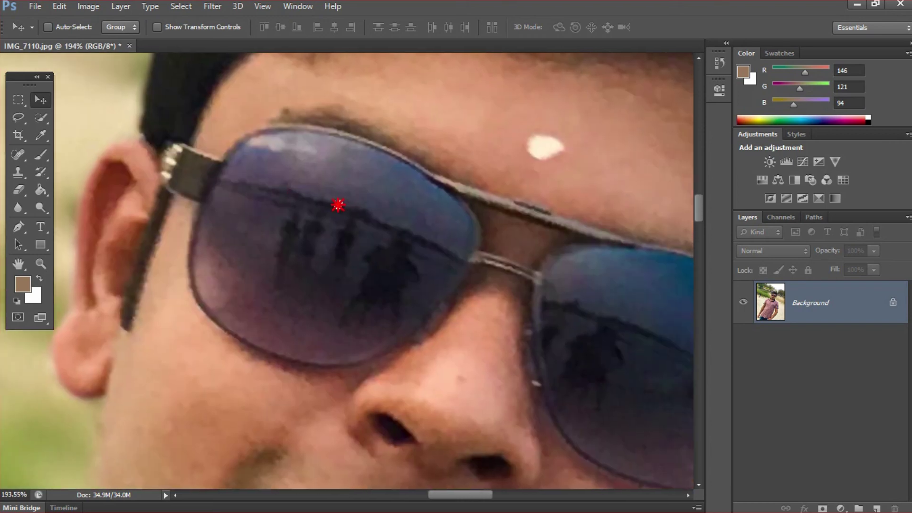
pyautogui.moveTo(451, 160); pyautogui.dragTo(386, 153)
pyautogui.moveTo(322, 305); pyautogui.dragTo(346, 241)
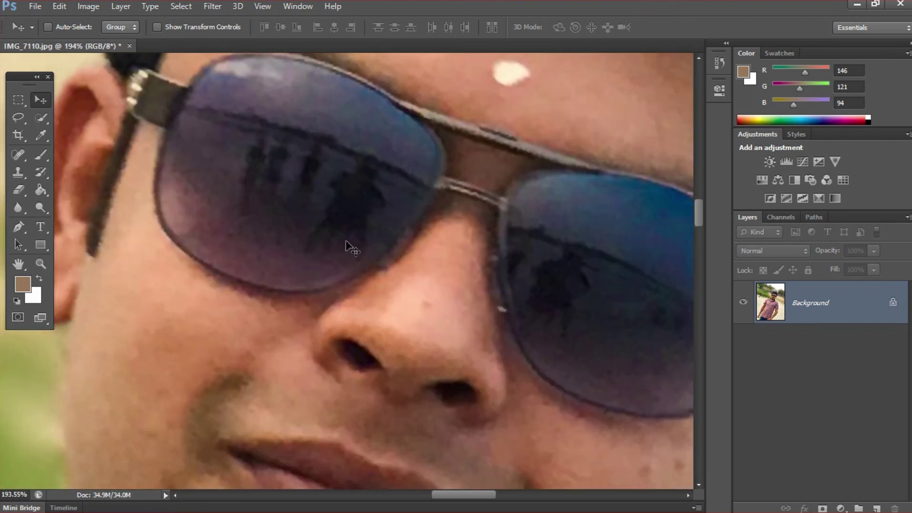
pyautogui.scroll(-5, 346, 247)
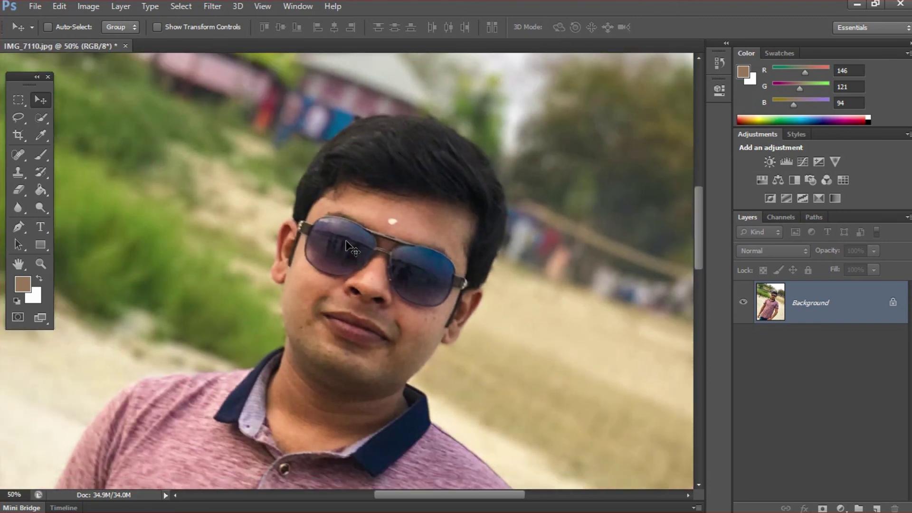
pyautogui.scroll(-1, 346, 247)
pyautogui.moveTo(325, 292)
pyautogui.mouseDown()
pyautogui.moveTo(399, 238)
pyautogui.moveTo(429, 232)
pyautogui.mouseUp()
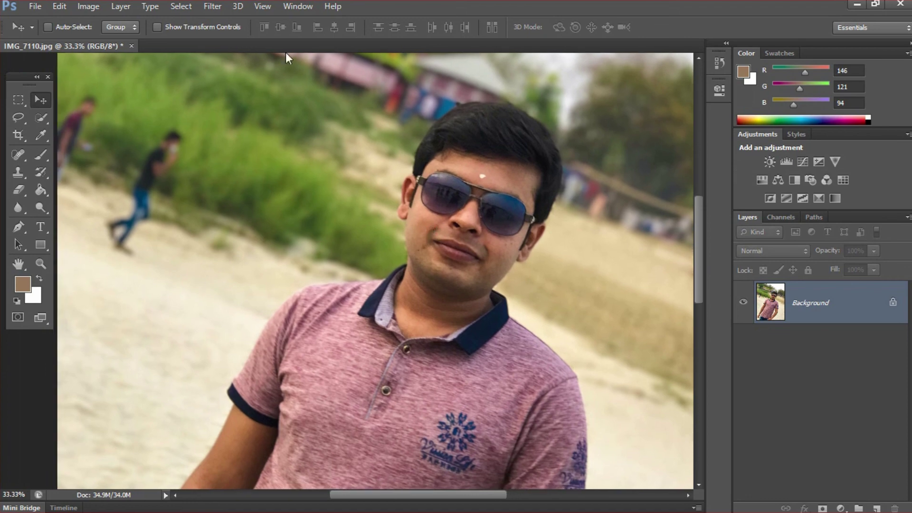
# Step: Display the available Noise filters for the portrait
pyautogui.click(212, 6)
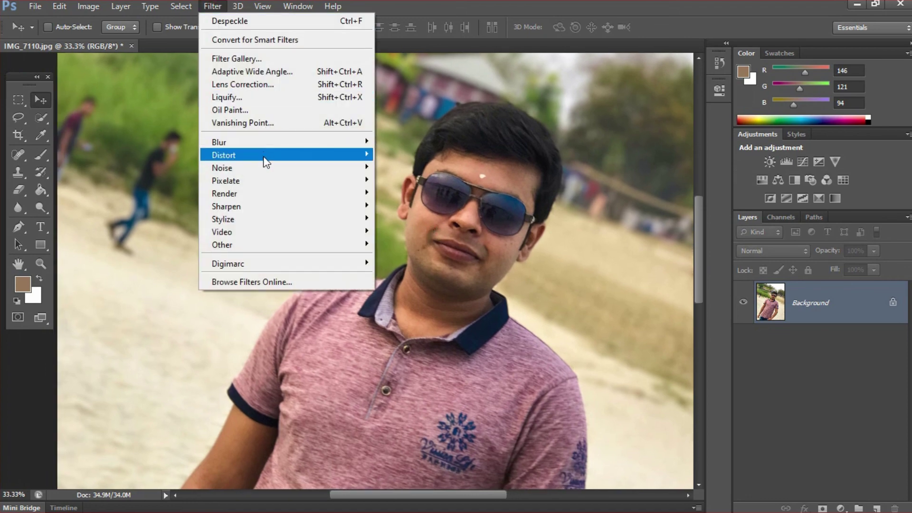
pyautogui.moveTo(265, 169)
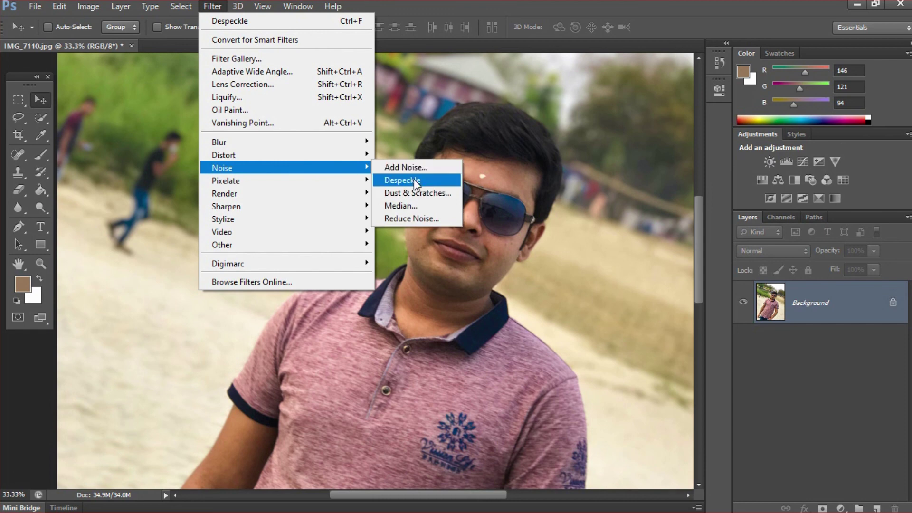